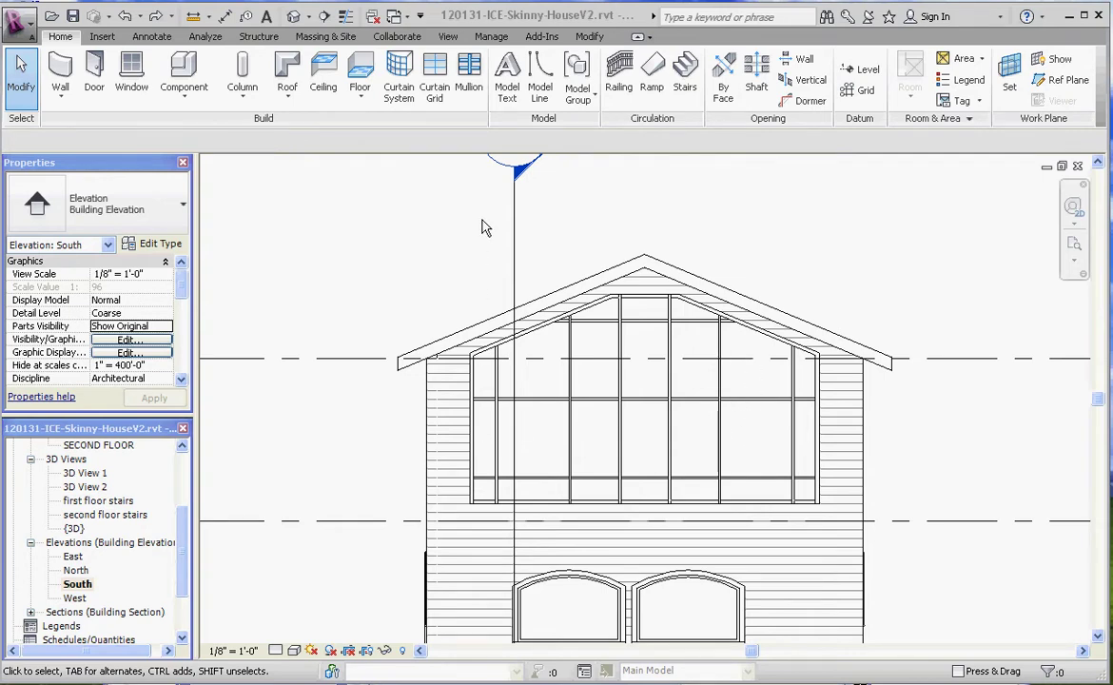
# Move the Section 2 line left, off the curtain wall
pyautogui.click(517, 255)
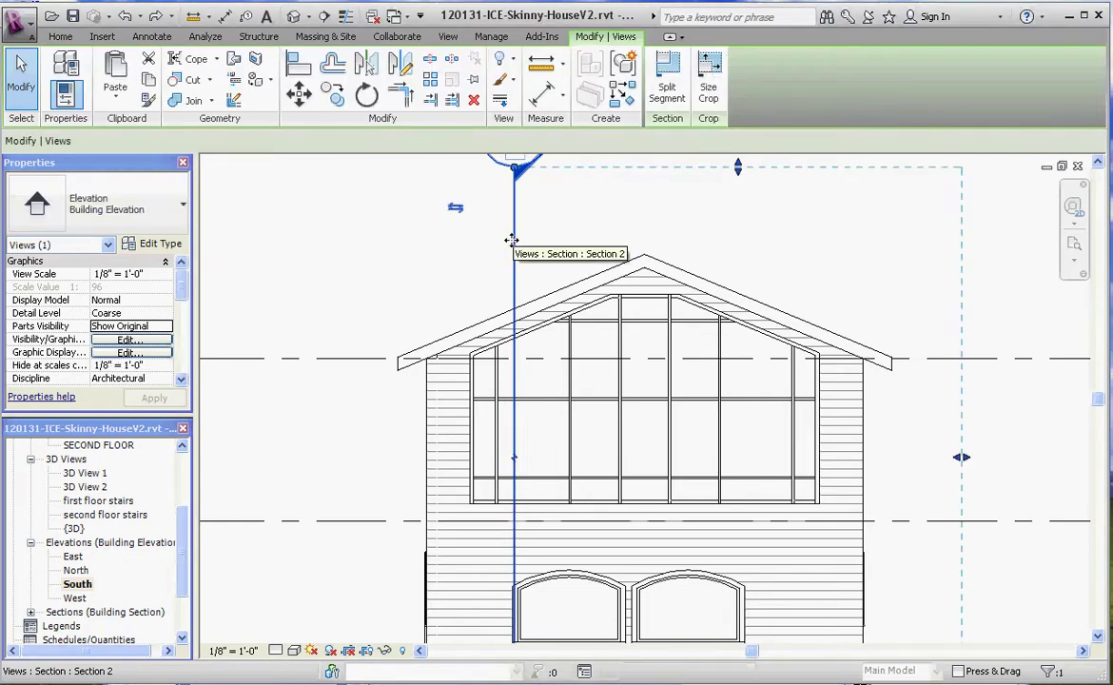
pyautogui.moveTo(514, 250); pyautogui.dragTo(449, 303)
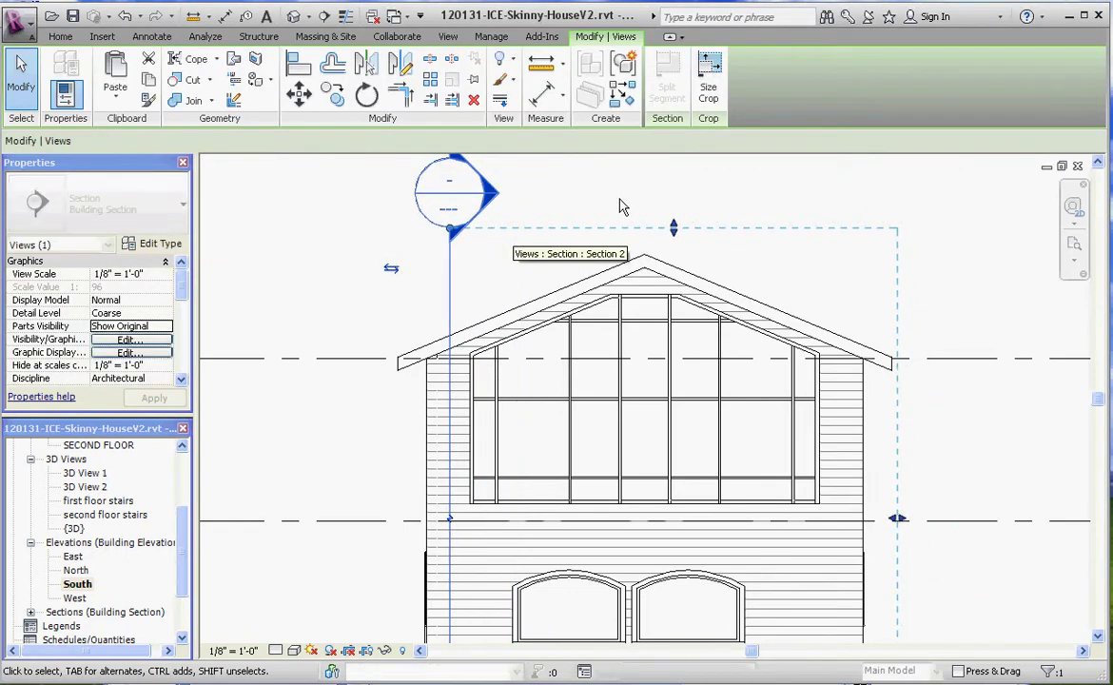
pyautogui.click(619, 207)
# Place a vertical curtain grid line through the midpoint of a right-hand panel
pyautogui.scroll(-1, 442, 361)
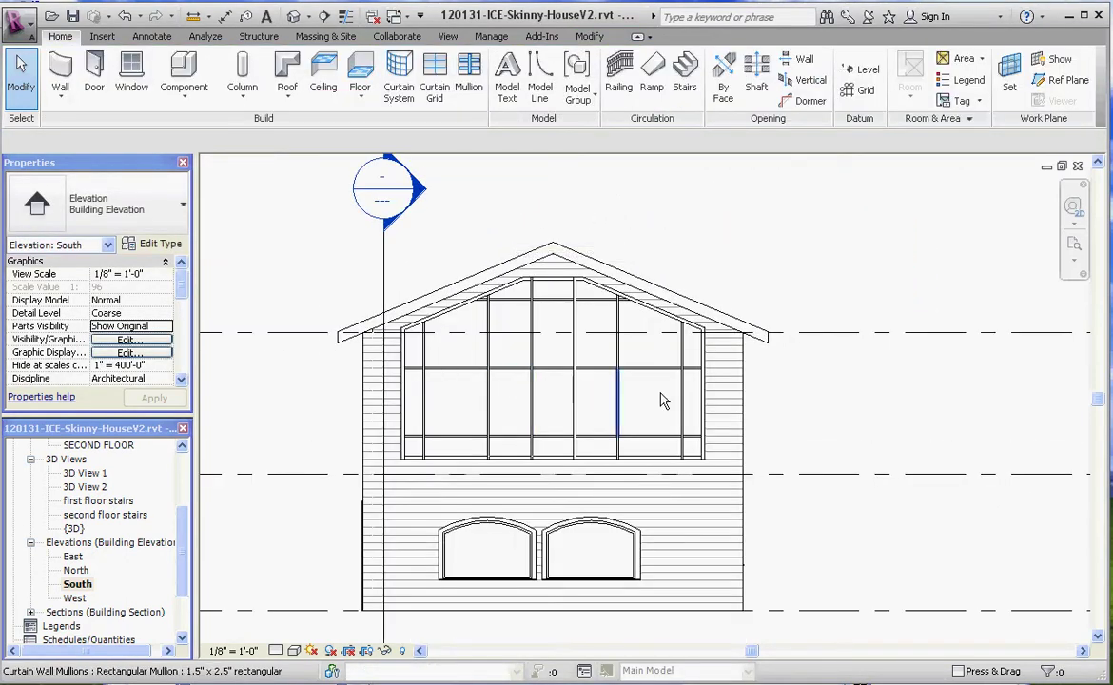
pyautogui.click(438, 76)
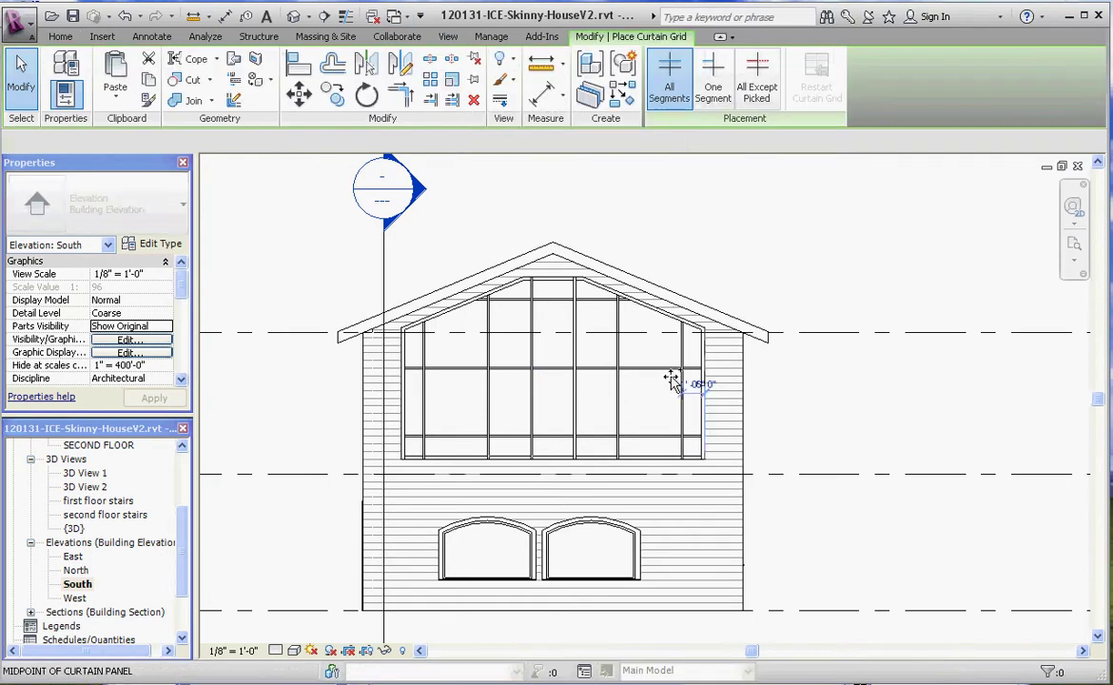
pyautogui.scroll(2, 654, 375)
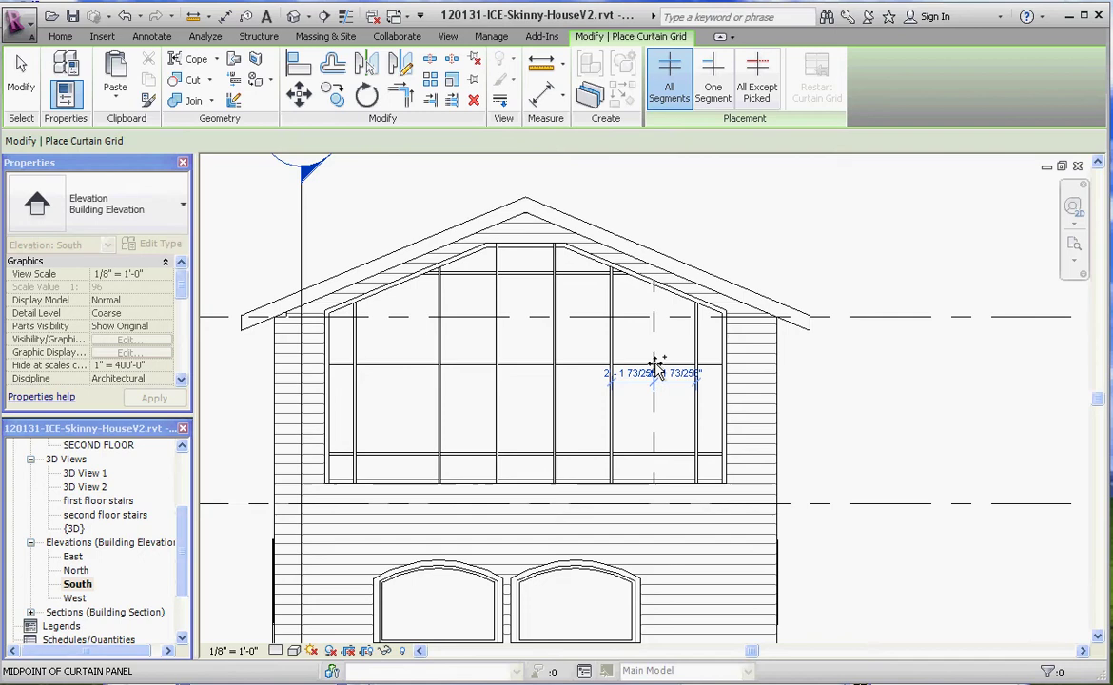
pyautogui.click(655, 368)
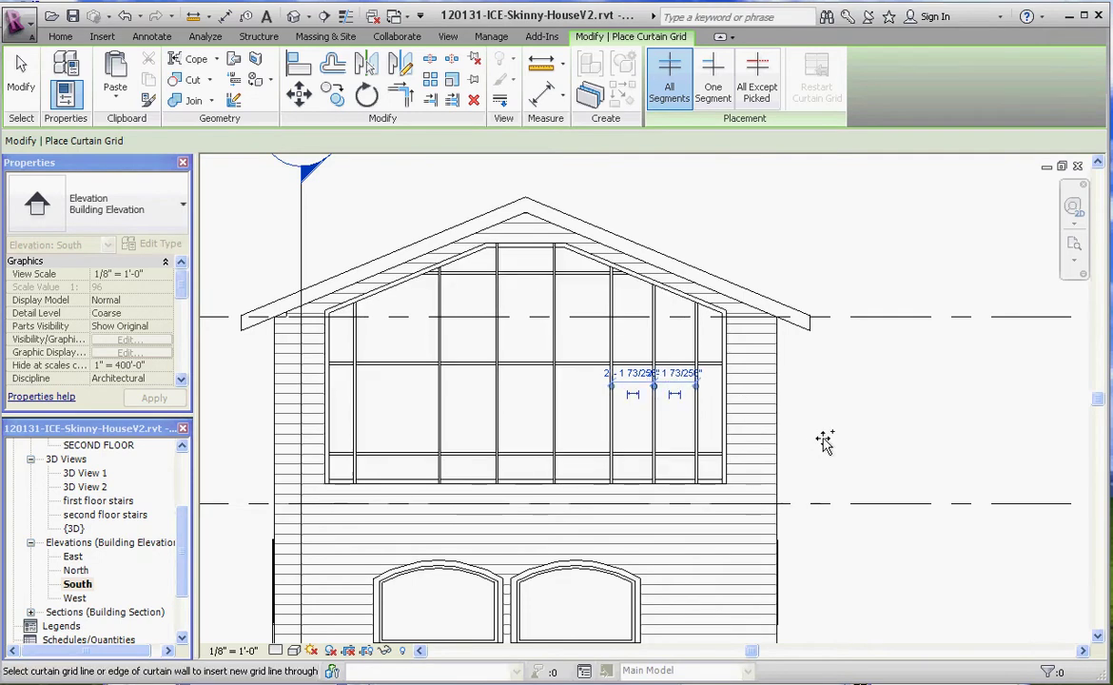
pyautogui.press('Escape')
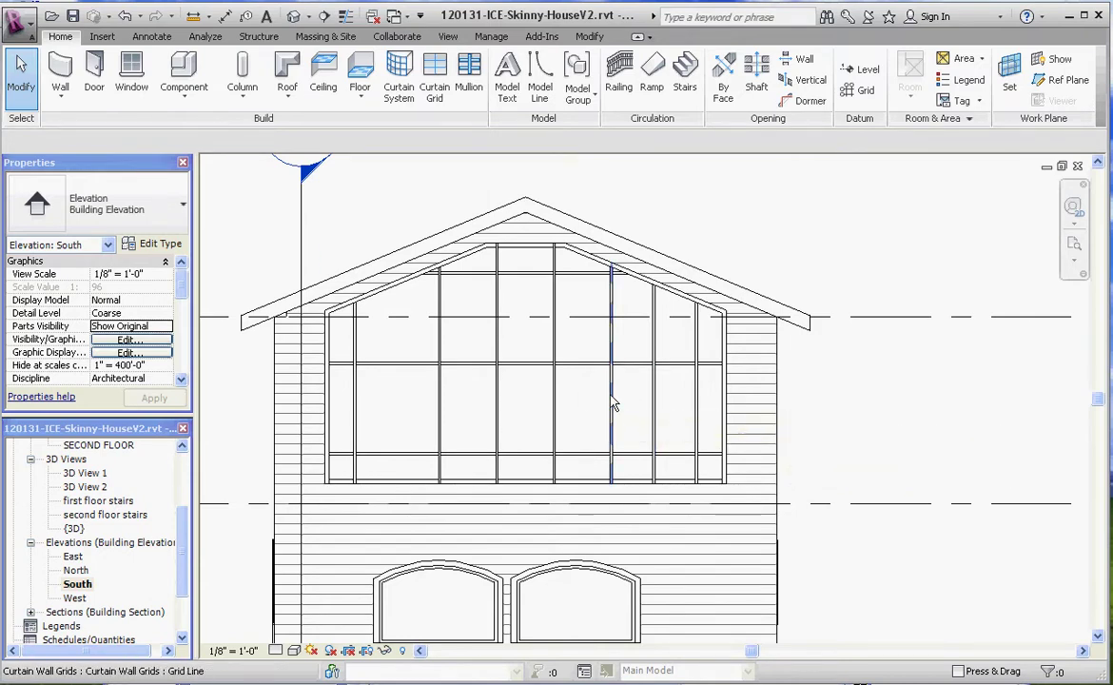
# Set the new grid line's right-hand spacing to 2' 10 73/256"
pyautogui.click(613, 404)
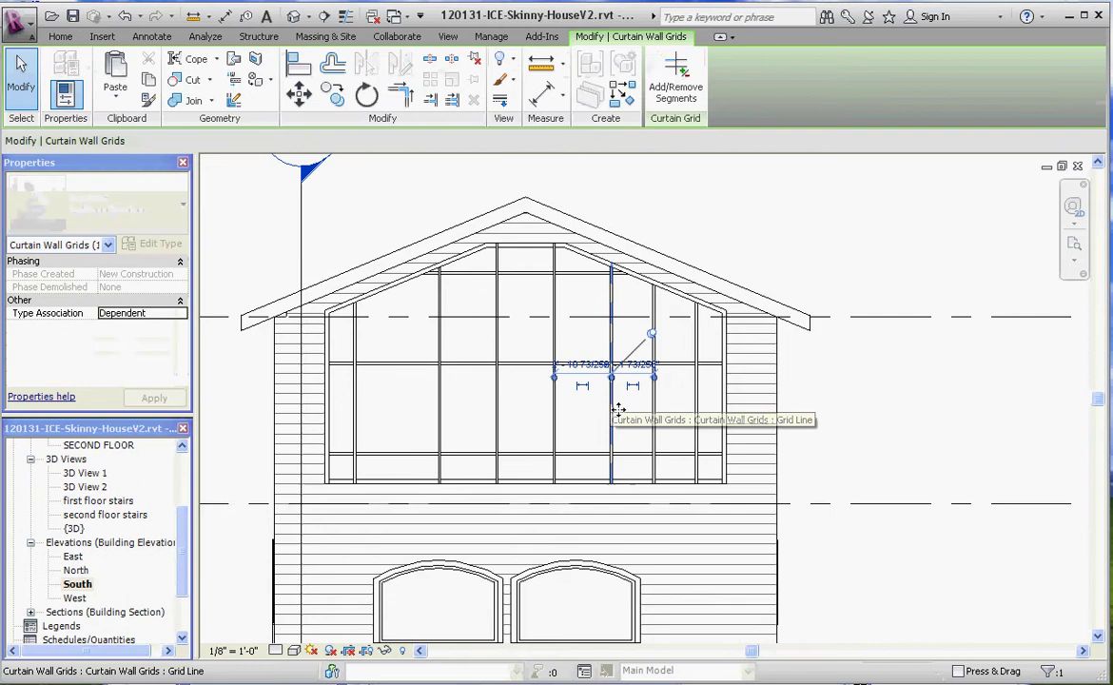
pyautogui.scroll(2, 609, 398)
pyautogui.scroll(1, 605, 396)
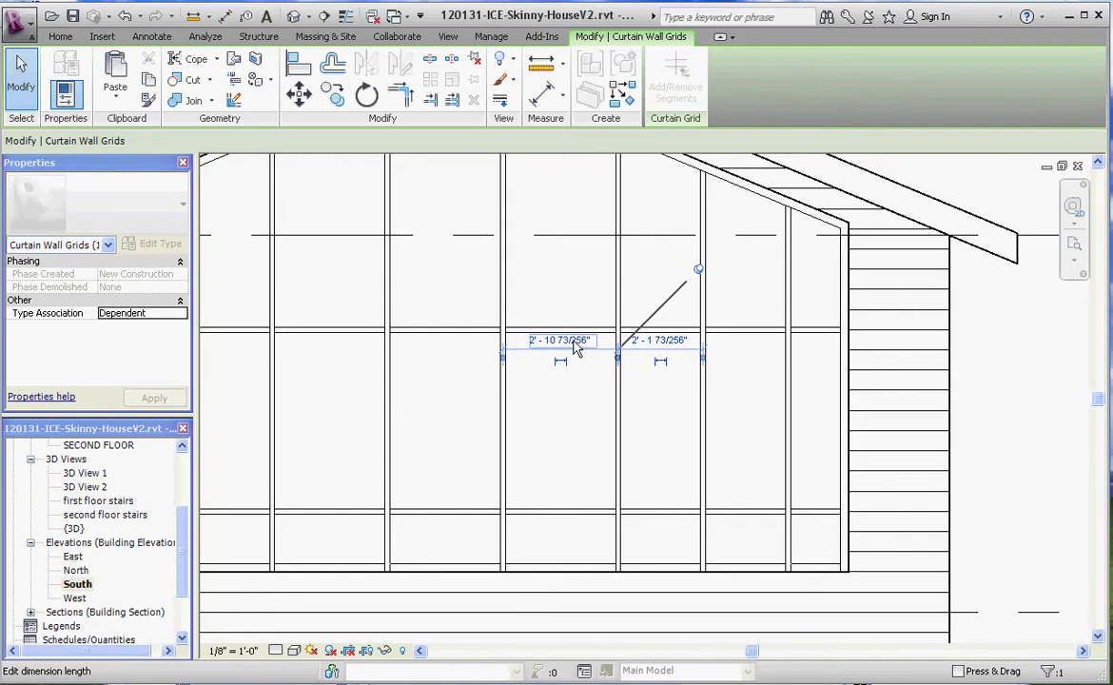
pyautogui.click(578, 348)
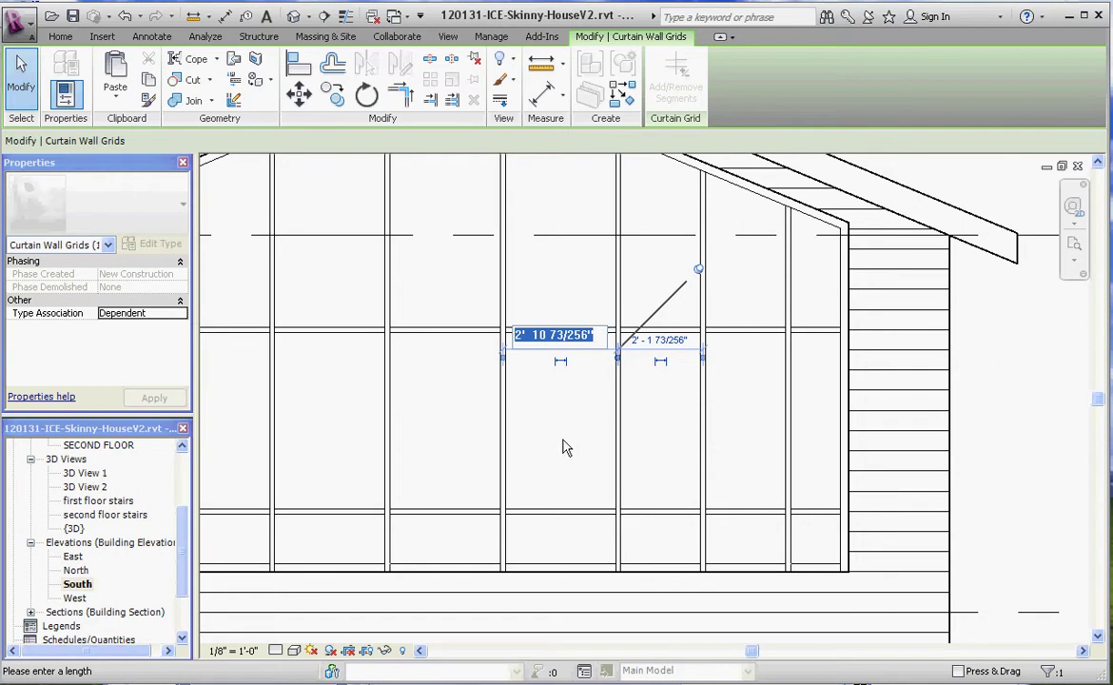
pyautogui.press('Escape')
pyautogui.press('Escape')
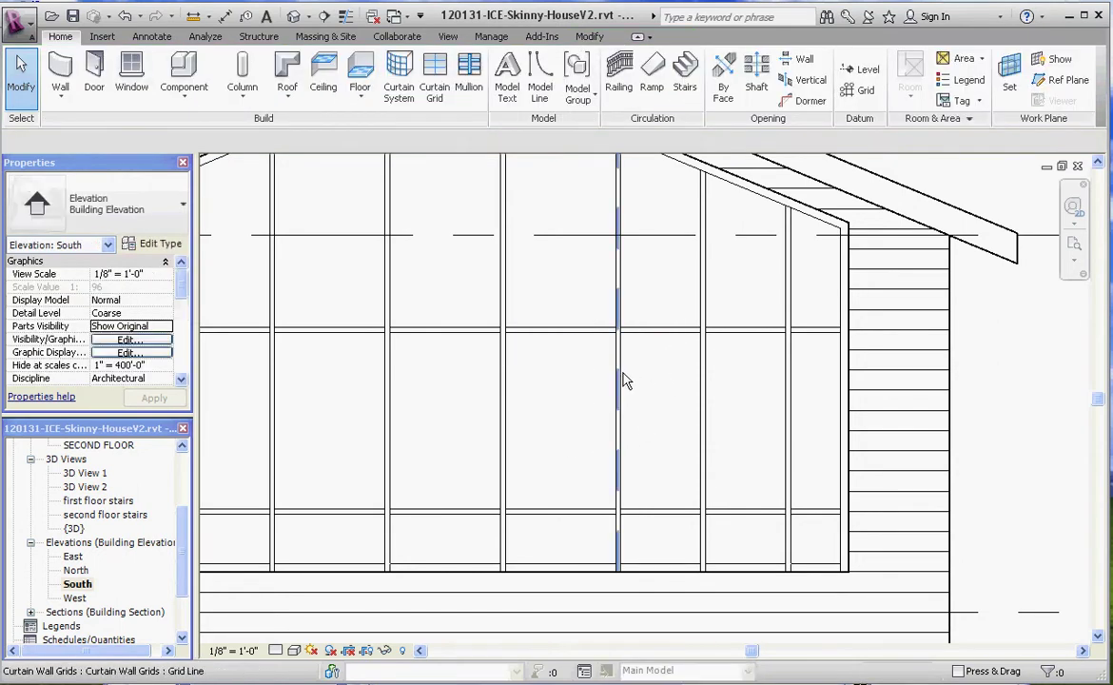
pyautogui.click(620, 374)
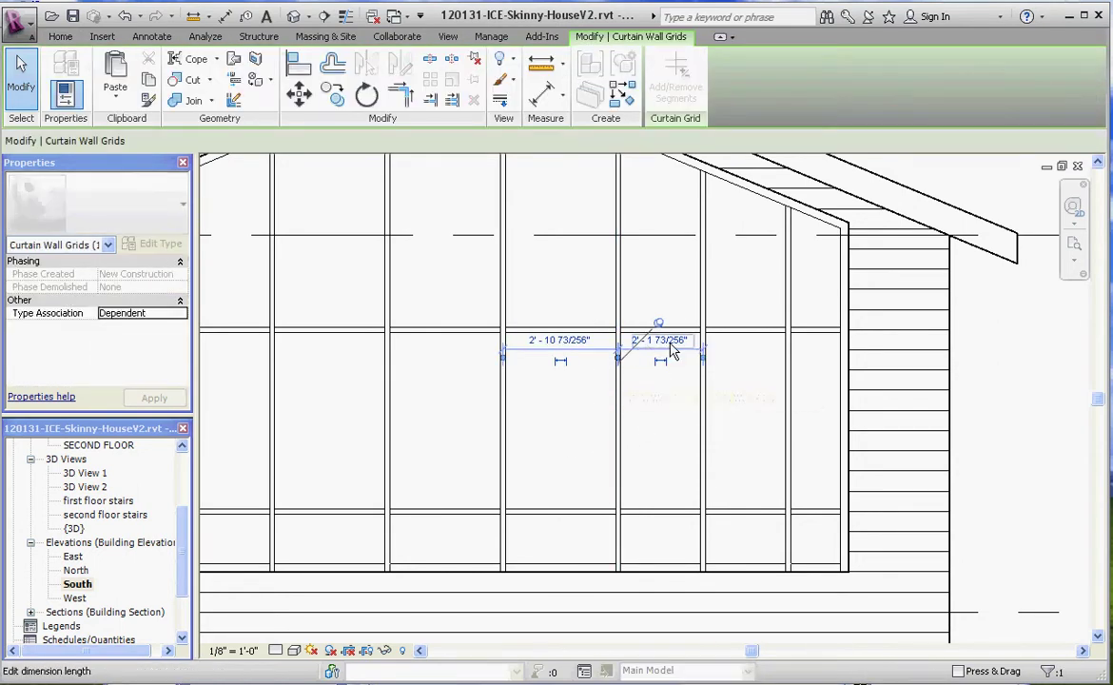
pyautogui.click(659, 340)
pyautogui.write('2\' 10 73/256"')
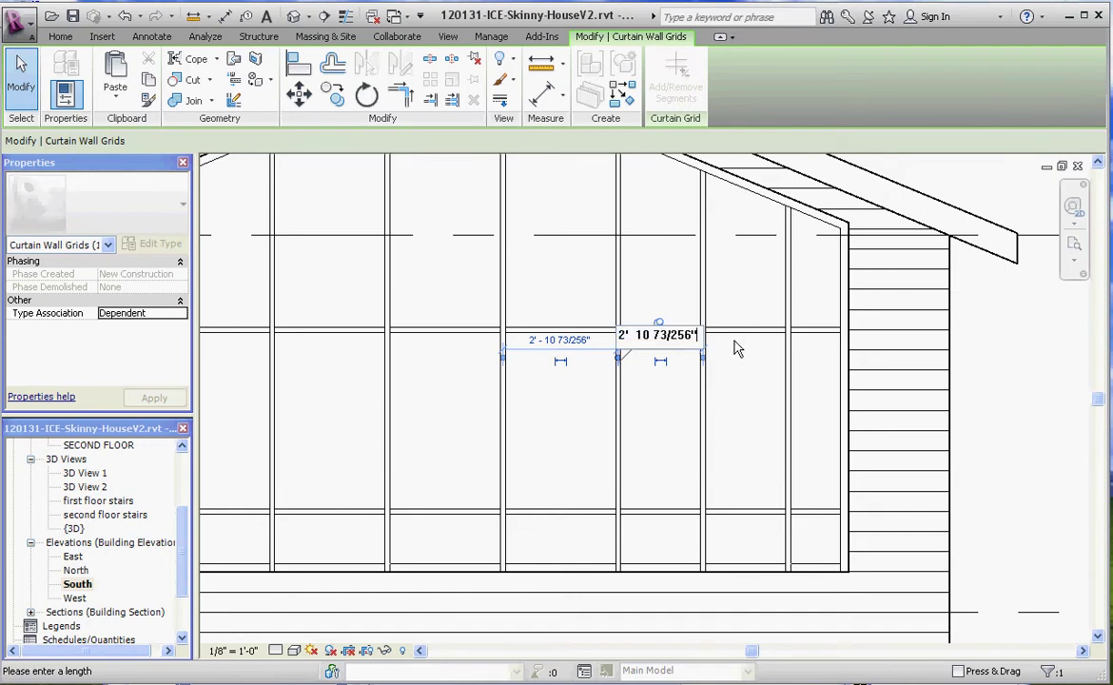
pyautogui.press('Escape')
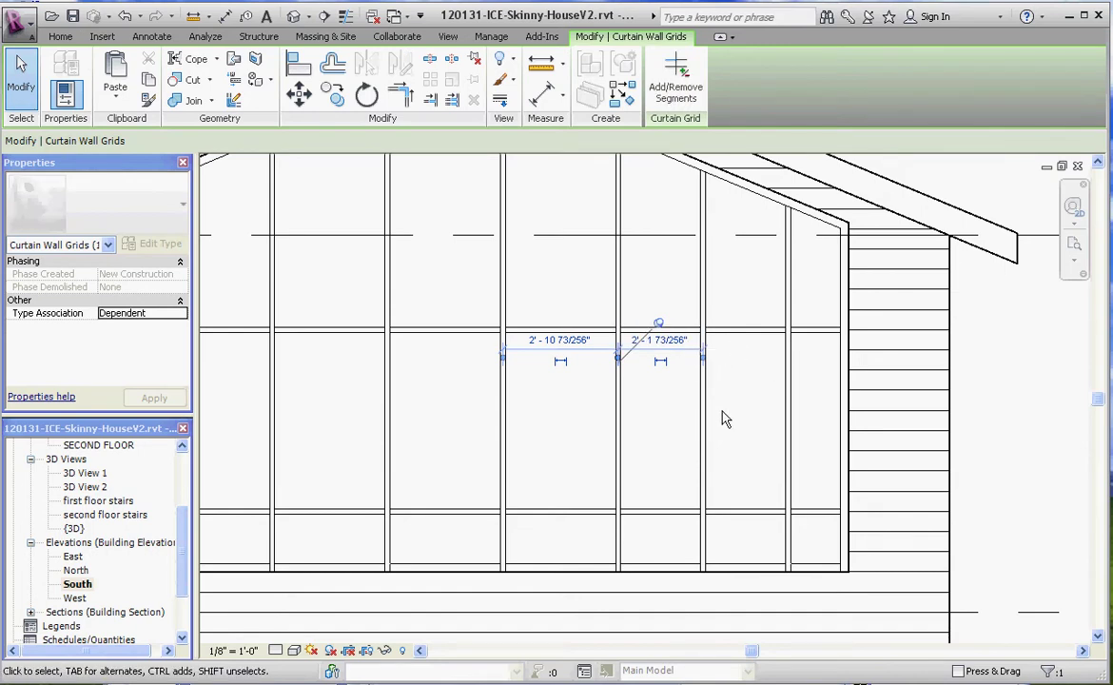
pyautogui.click(678, 340)
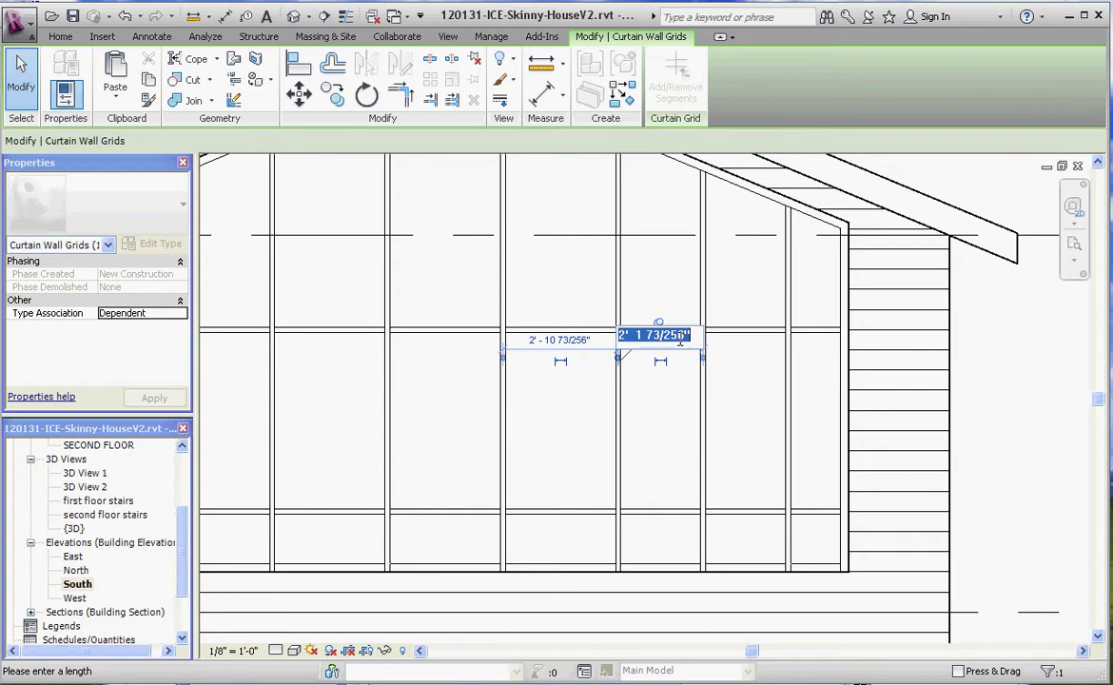
pyautogui.write('2\' 10 73/256"')
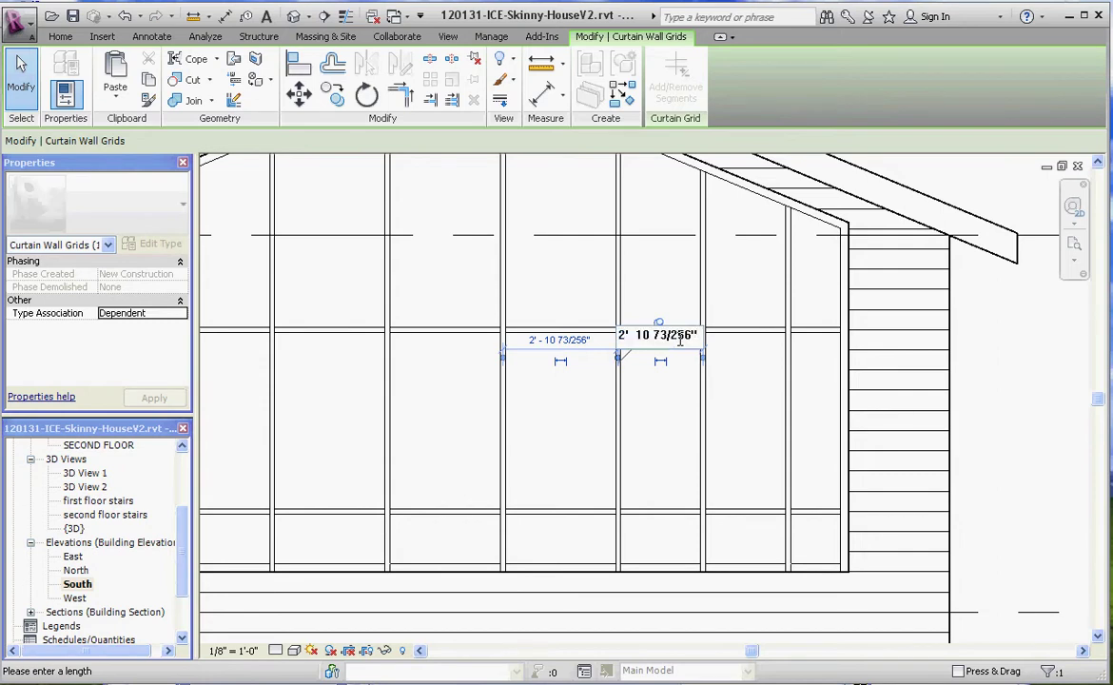
pyautogui.press('Return')
pyautogui.press('Escape')
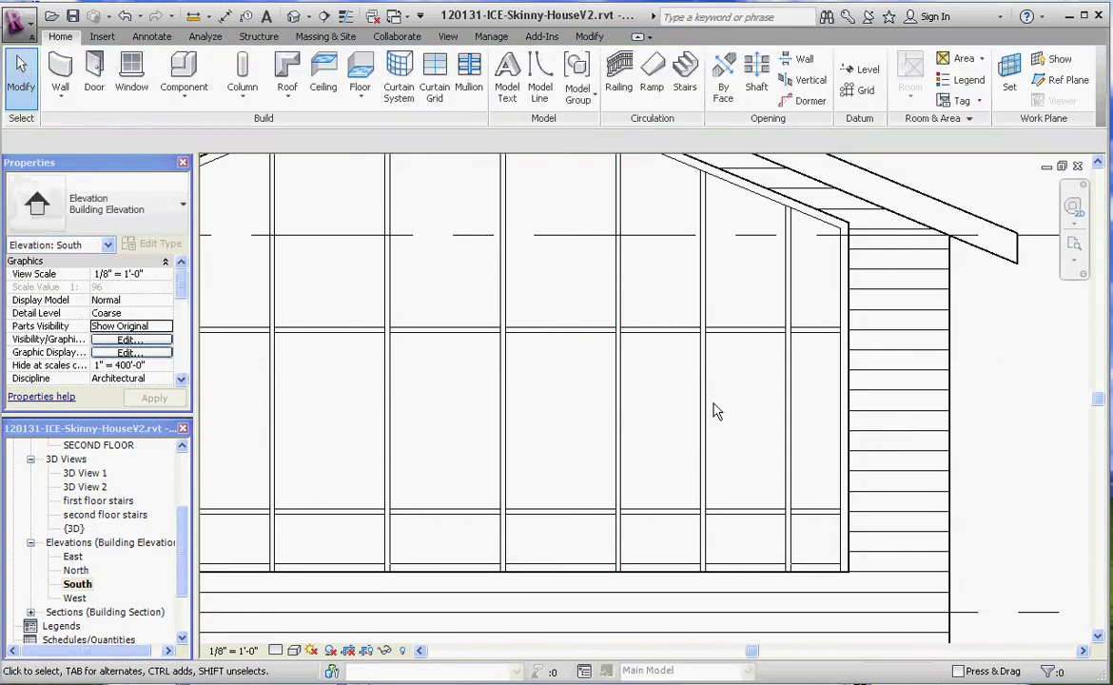
# Widen the next grid line's left-hand spacing to 2' 10 73/256"
pyautogui.click(704, 411)
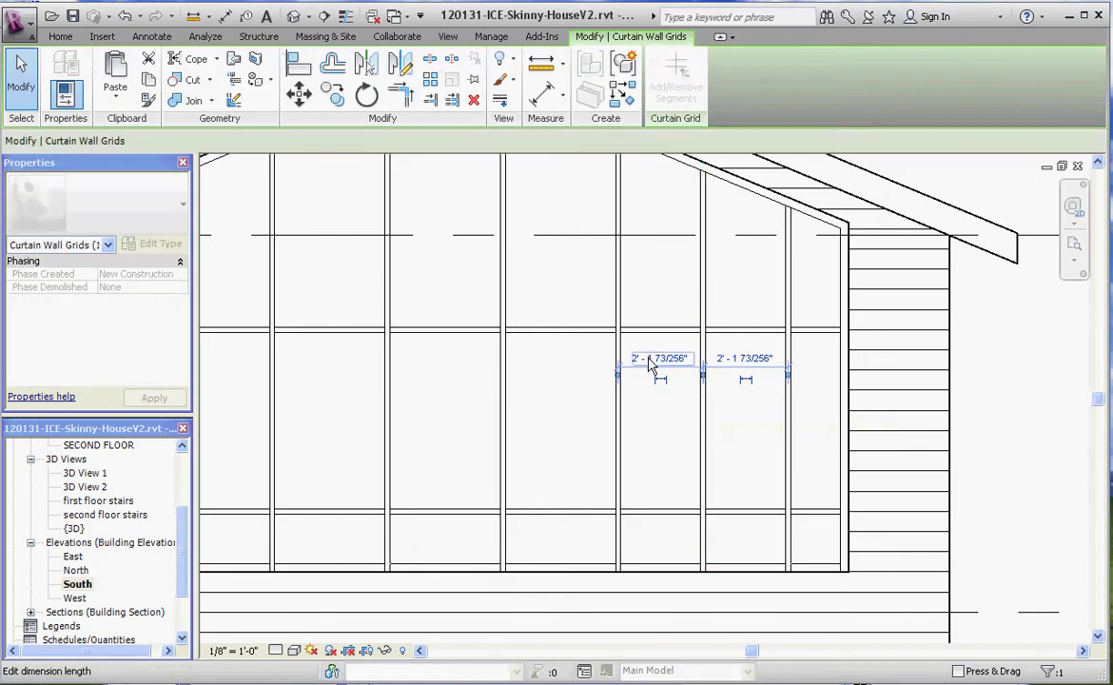
pyautogui.click(650, 359)
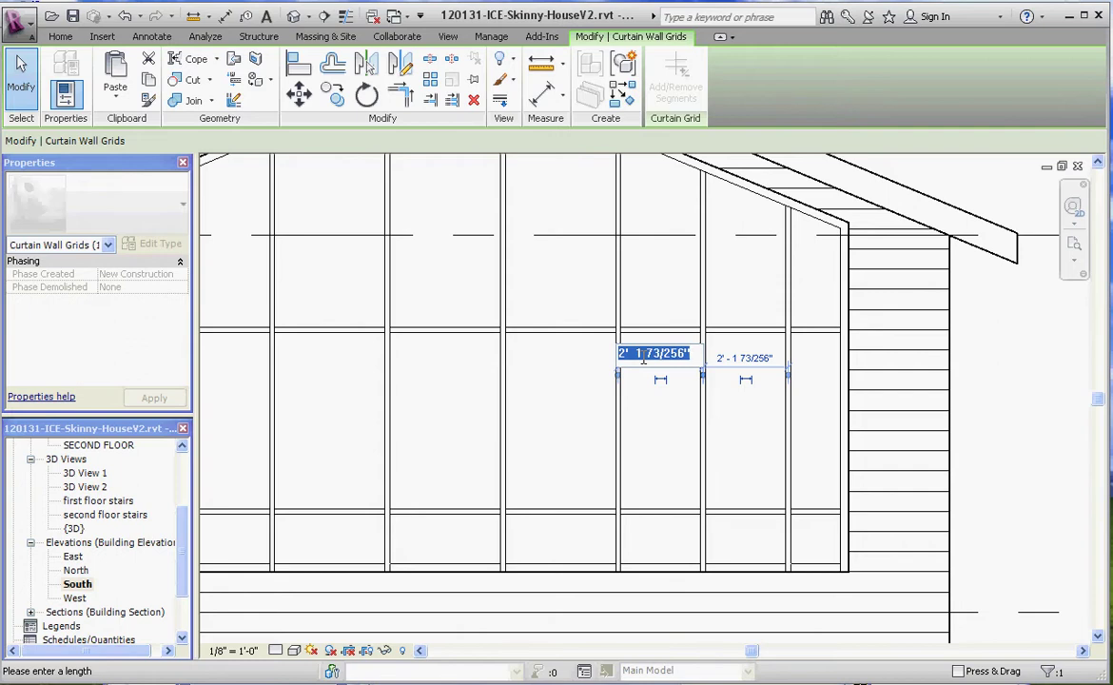
pyautogui.click(643, 358)
pyautogui.write('0')
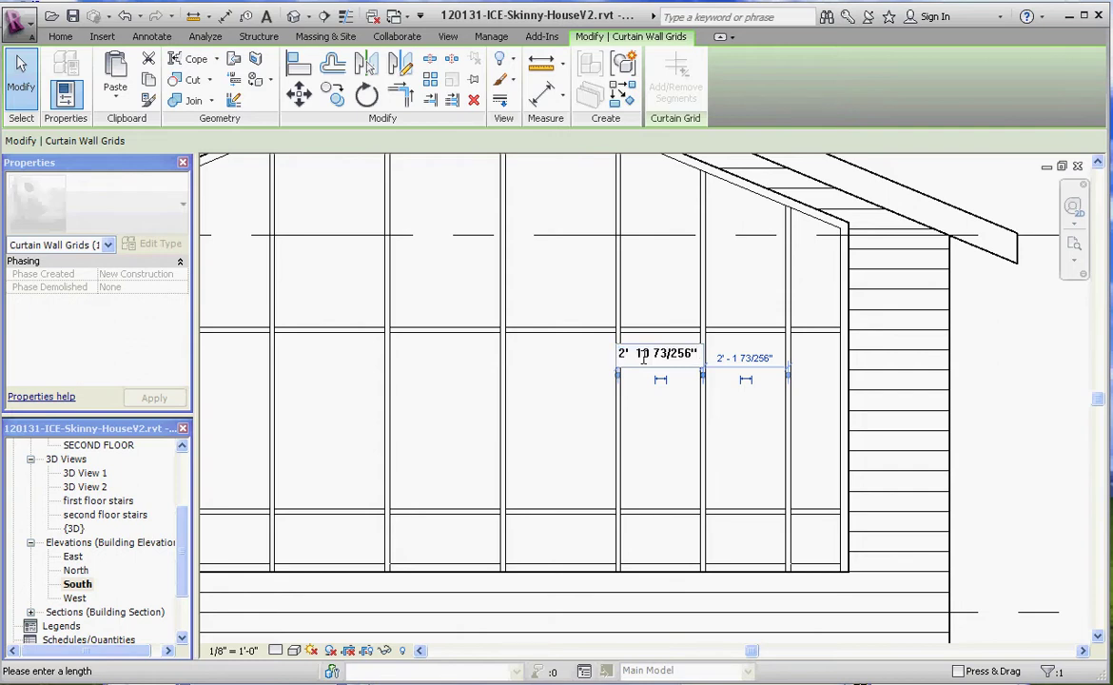
pyautogui.press('Return')
pyautogui.press('Escape')
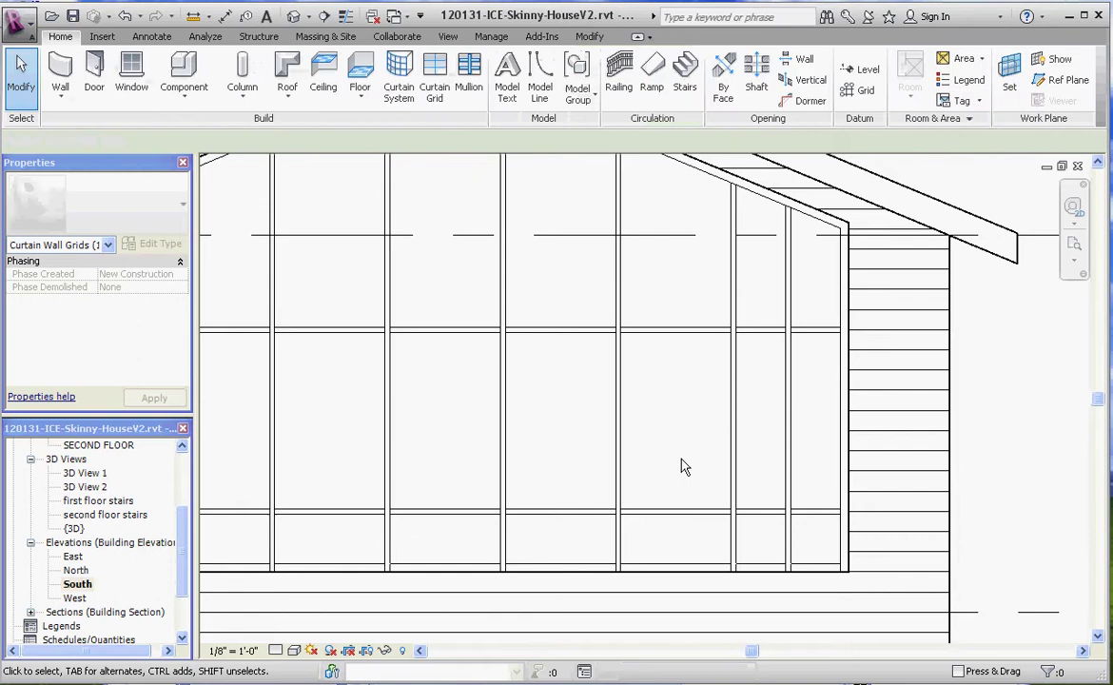
# Place a new vertical curtain grid line on the left side of the wall
pyautogui.scroll(-3, 683, 466)
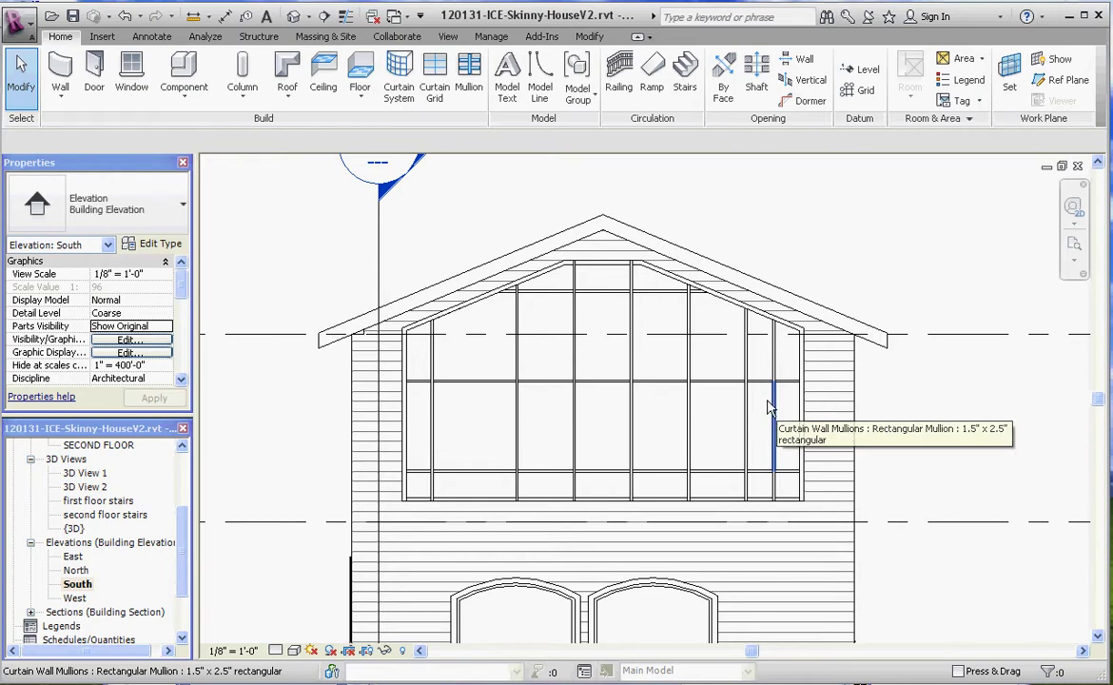
pyautogui.click(433, 76)
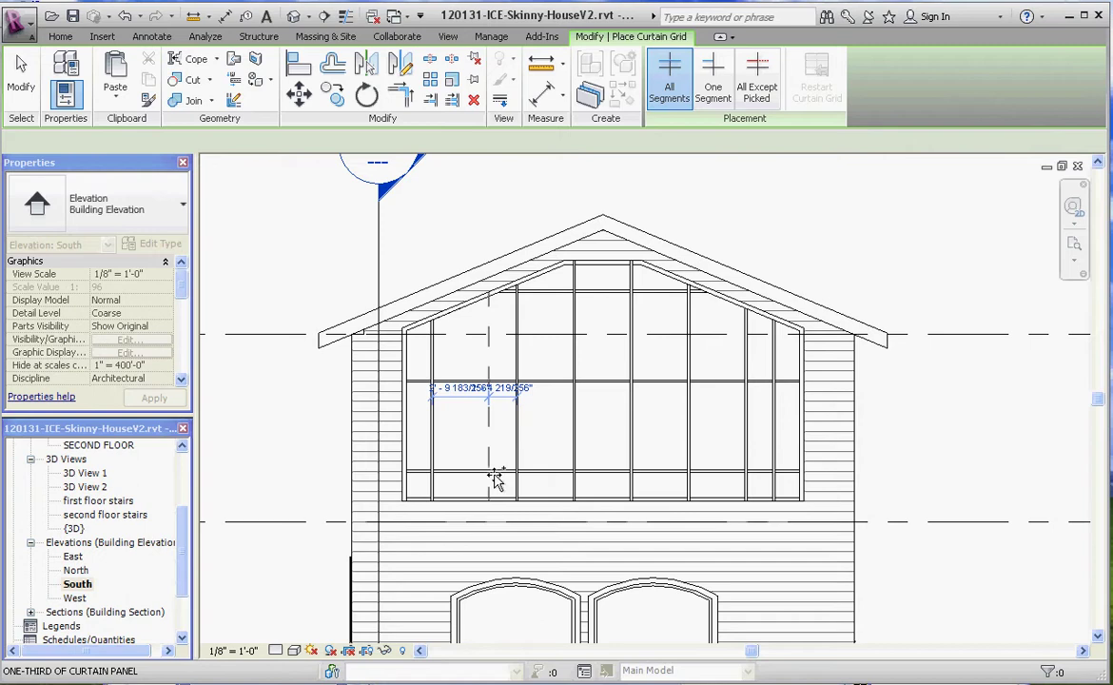
pyautogui.scroll(4, 509, 393)
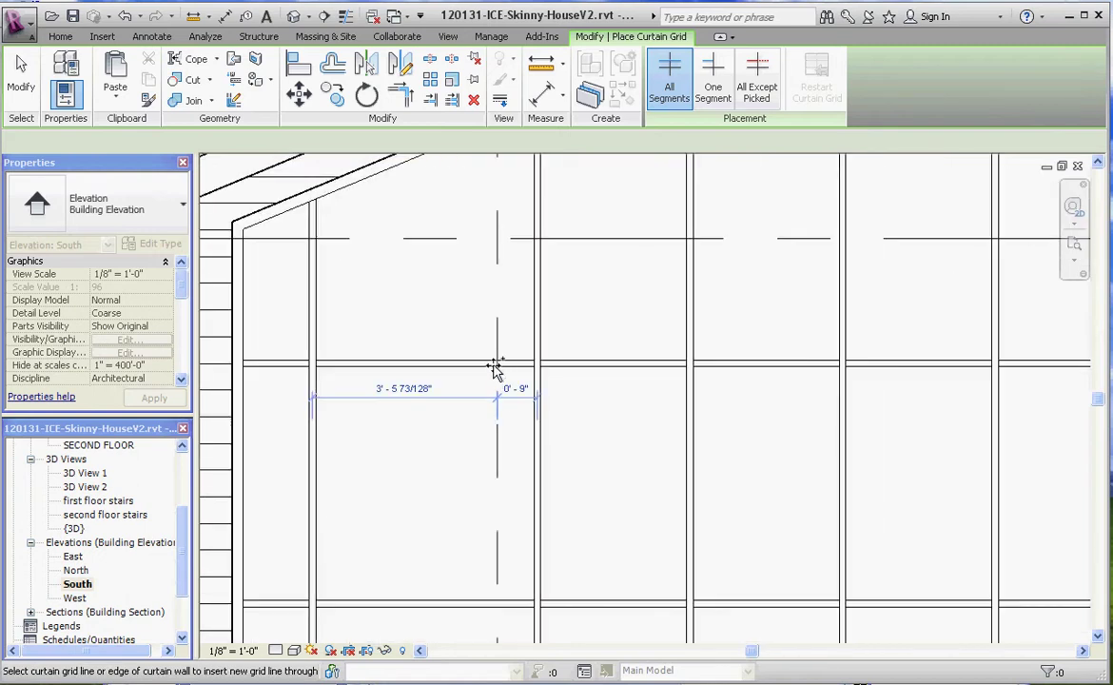
pyautogui.click(493, 371)
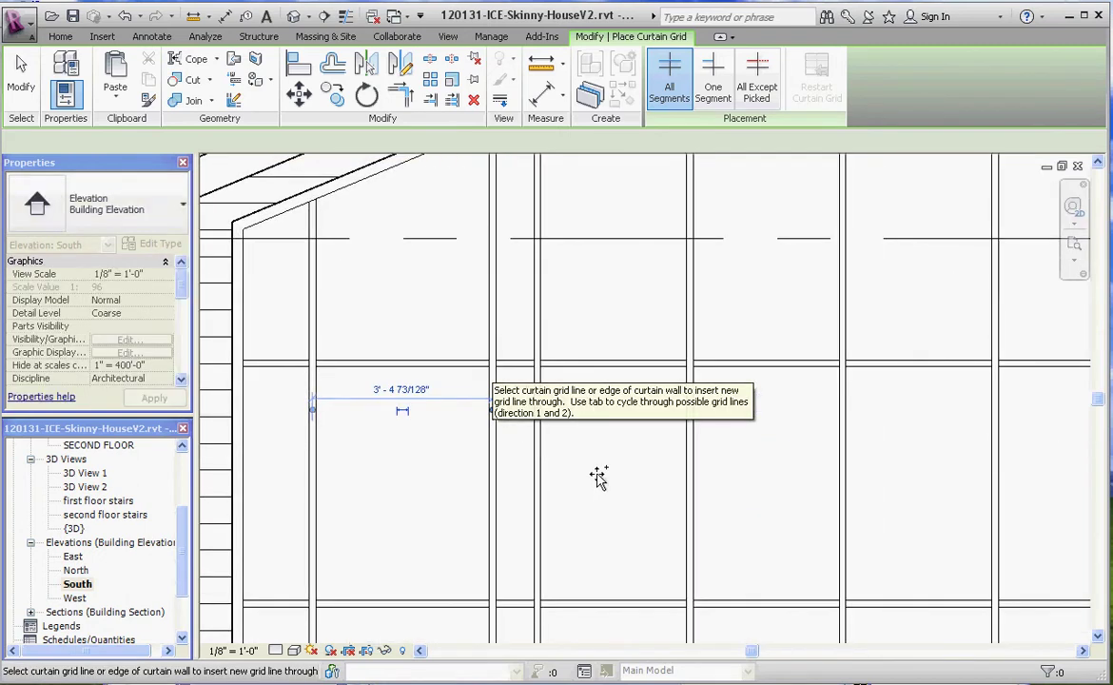
pyautogui.scroll(-4, 457, 447)
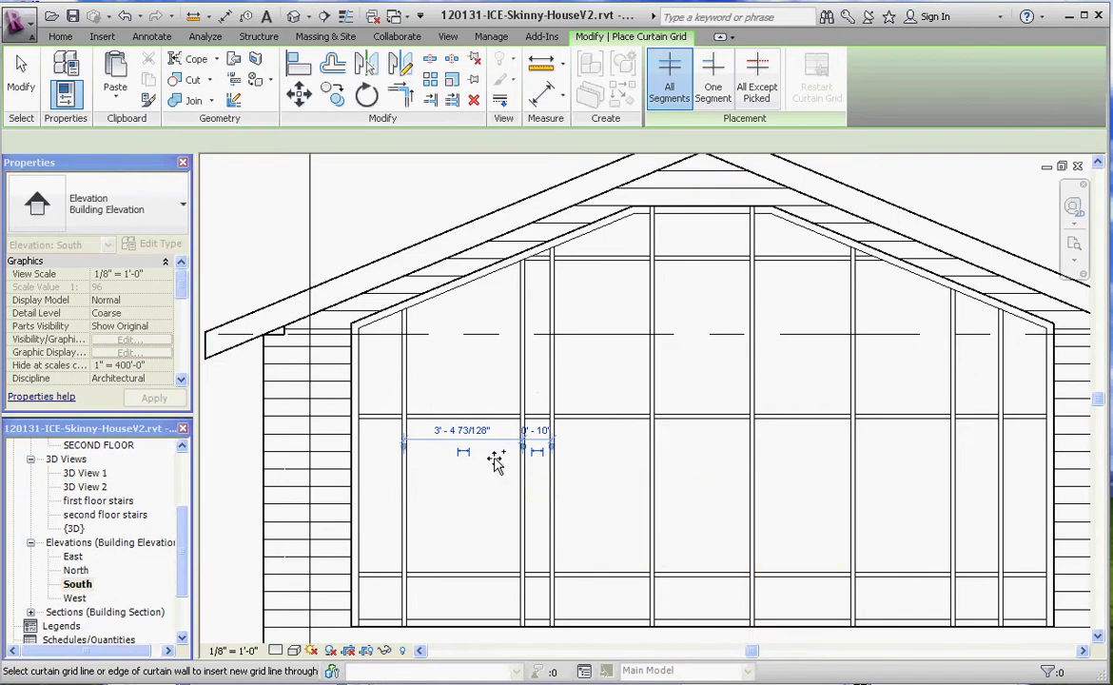
pyautogui.scroll(2, 533, 438)
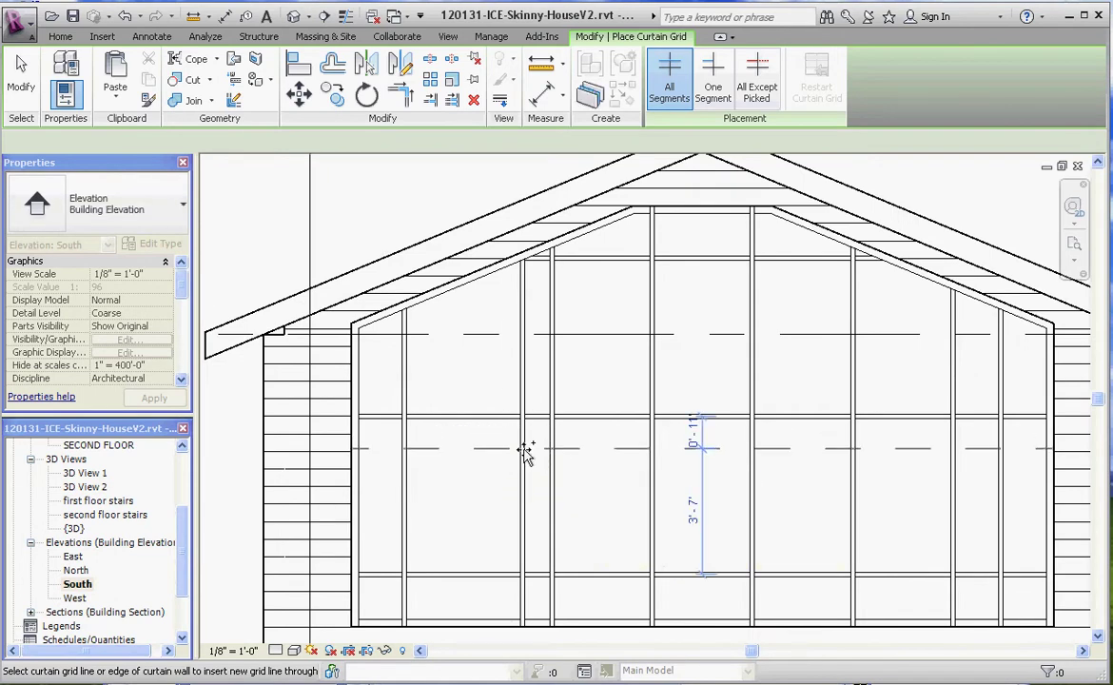
pyautogui.press('Escape')
# Change the new line's 0' 10" spacing to its neighbour to 0' 10 73/256"
pyautogui.click(523, 455)
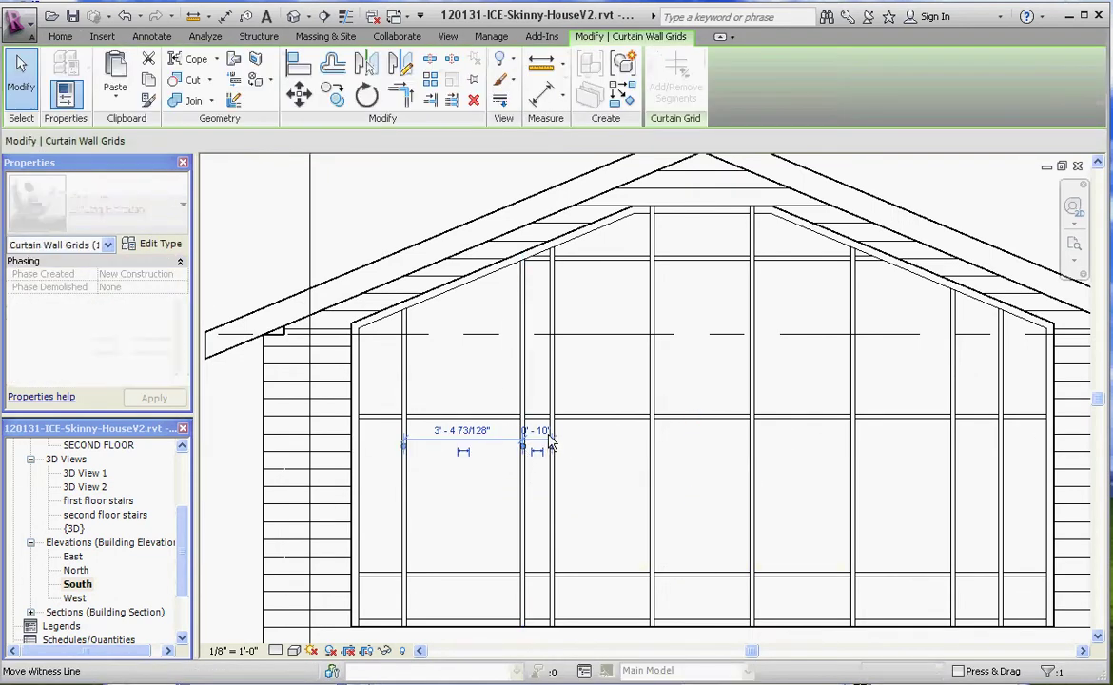
pyautogui.click(545, 430)
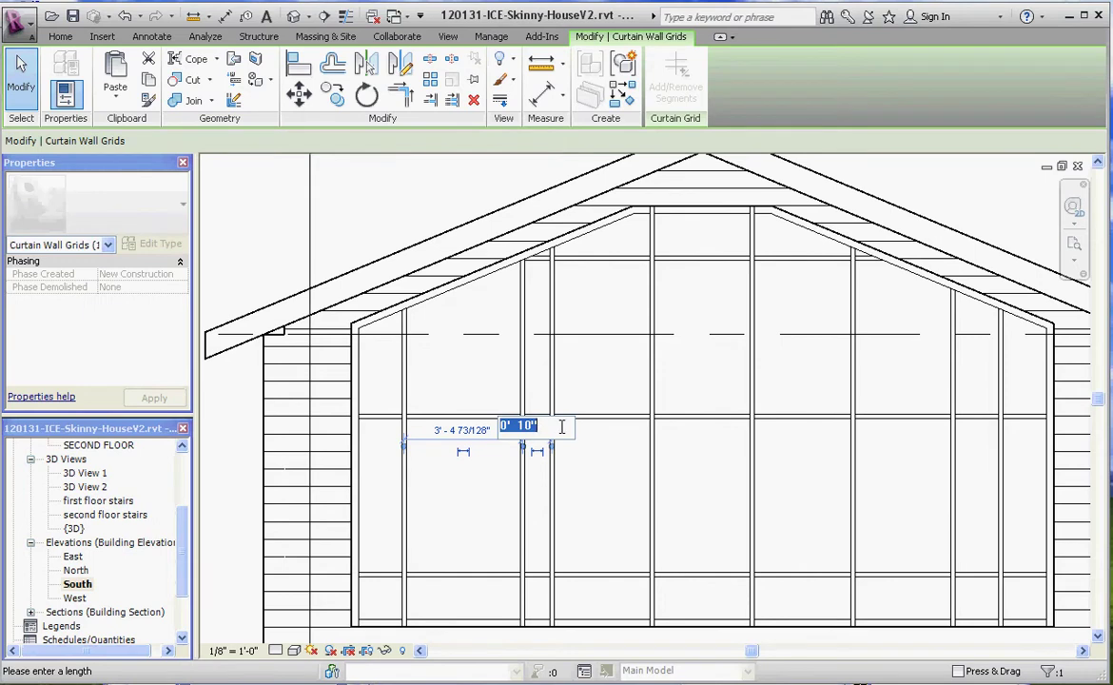
pyautogui.write('0\' 10 73/256"')
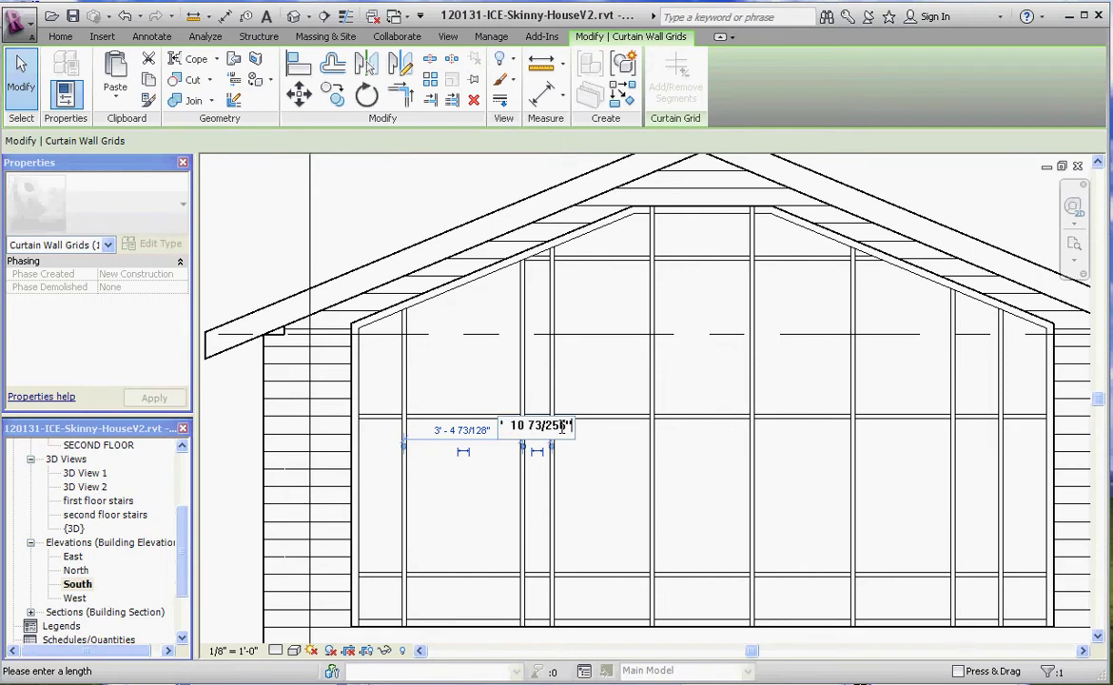
pyautogui.press('Return')
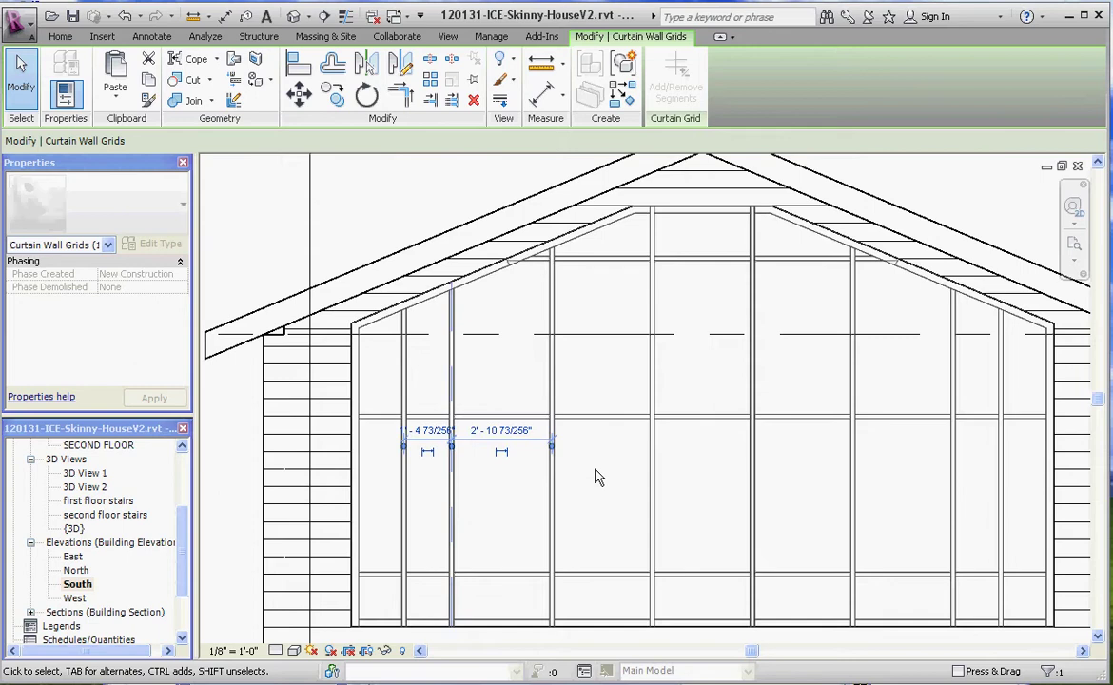
pyautogui.press('Escape')
# Move the top horizontal grid line to leave 1'-2" above and 4'-10" below
pyautogui.scroll(-4, 348, 472)
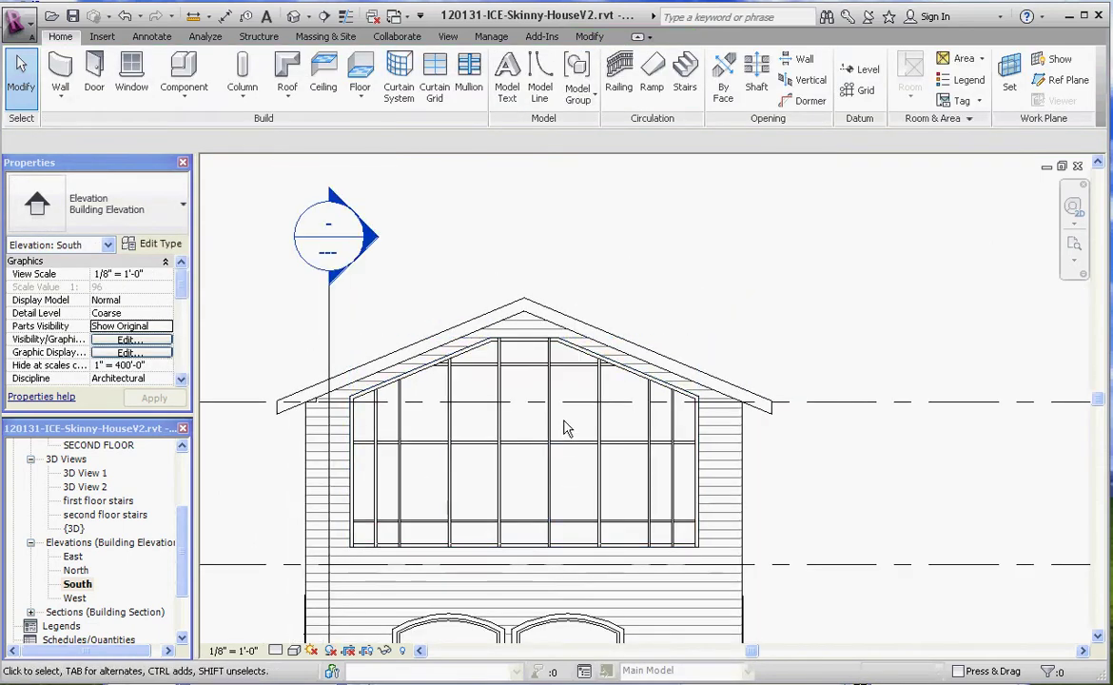
pyautogui.press('Tab')
pyautogui.click(515, 365)
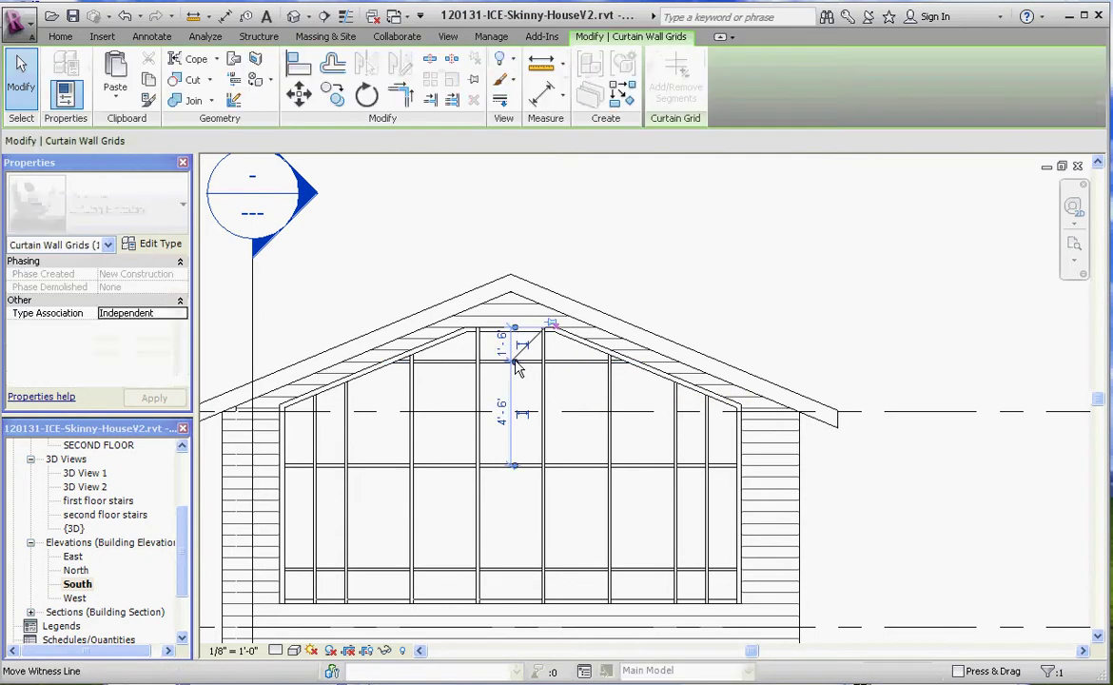
pyautogui.scroll(4, 514, 361)
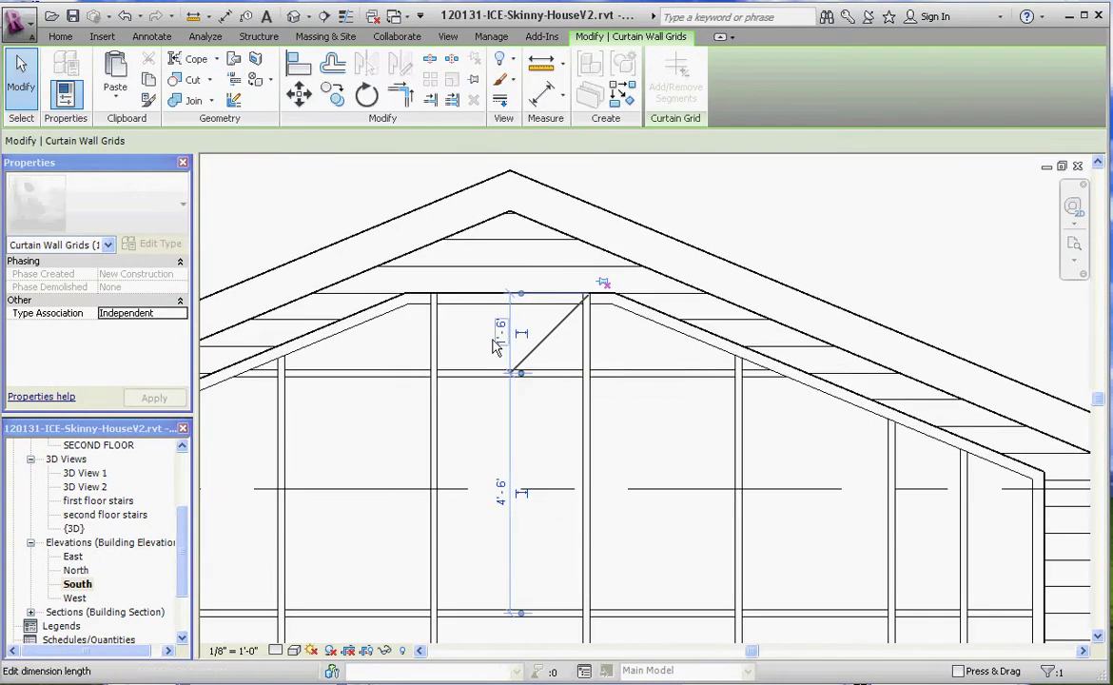
pyautogui.click(498, 339)
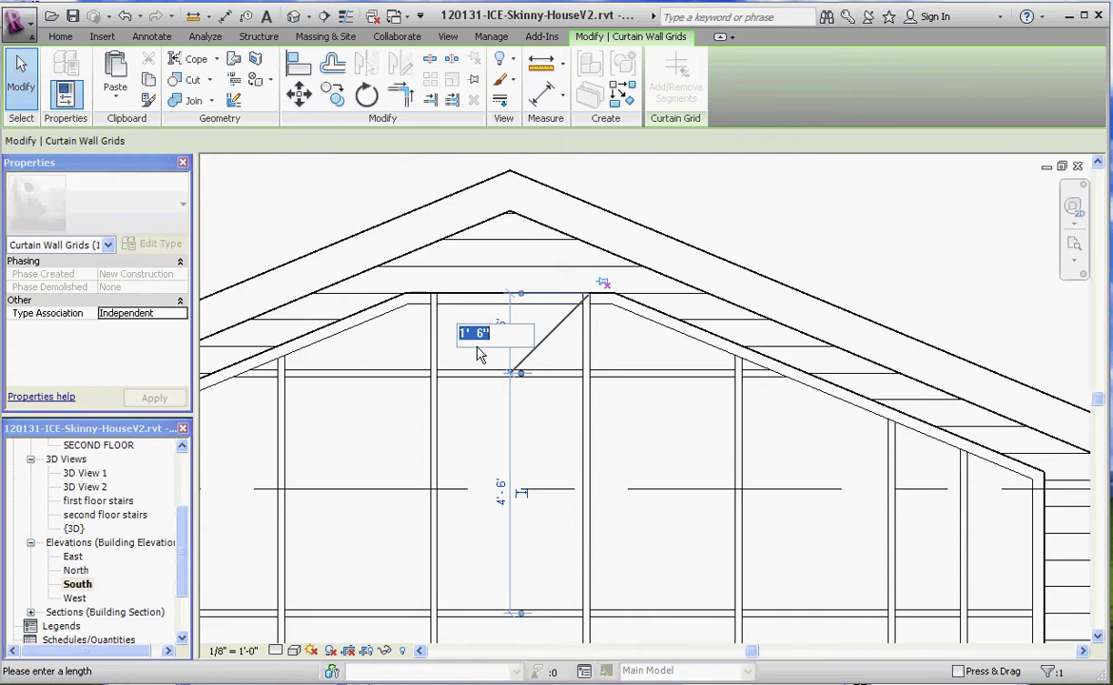
pyautogui.write('1 2')
pyautogui.press('Return')
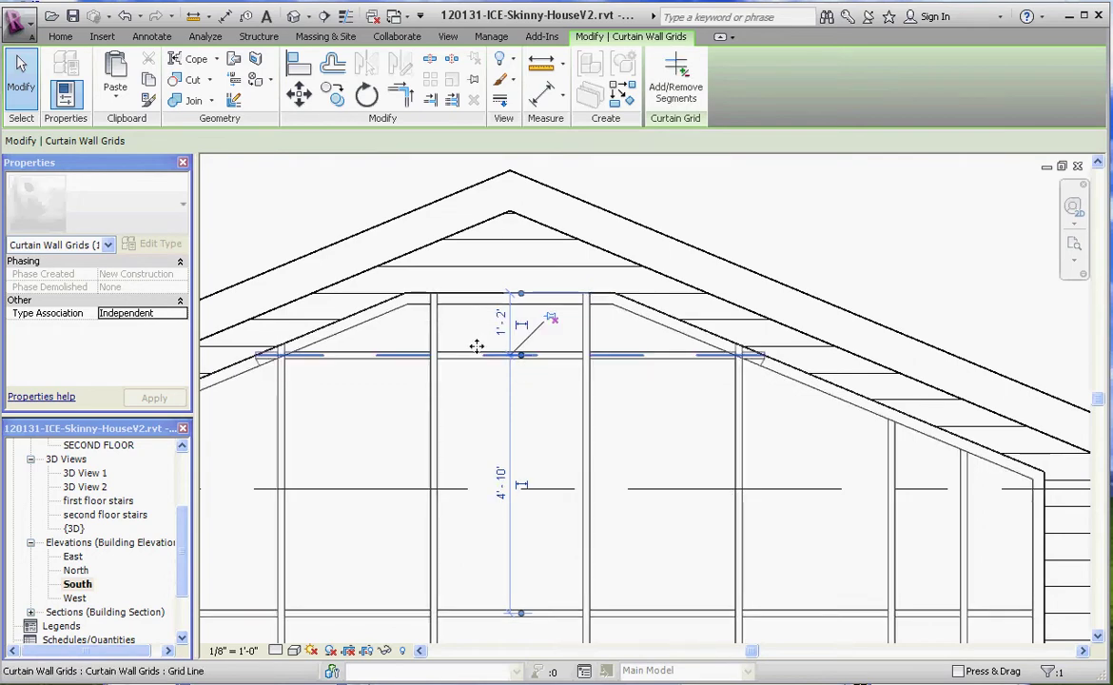
# Delete the bottom segment of the left vertical grid line with Add/Remove Segments
pyautogui.scroll(-3, 610, 417)
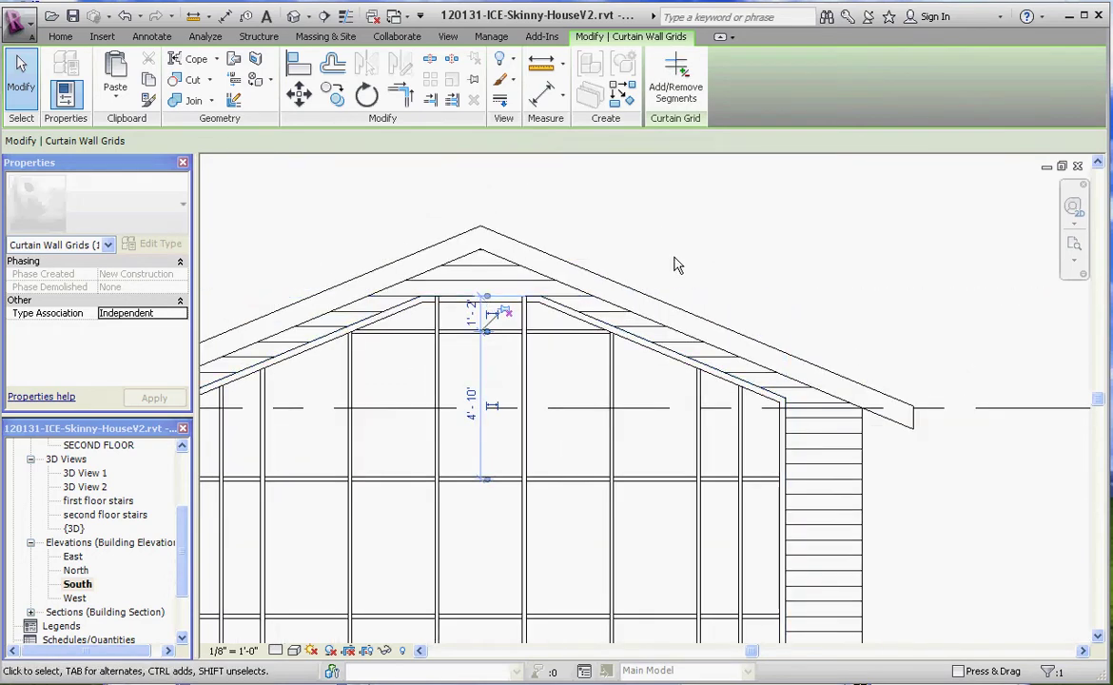
pyautogui.click(661, 241)
pyautogui.scroll(-2, 566, 282)
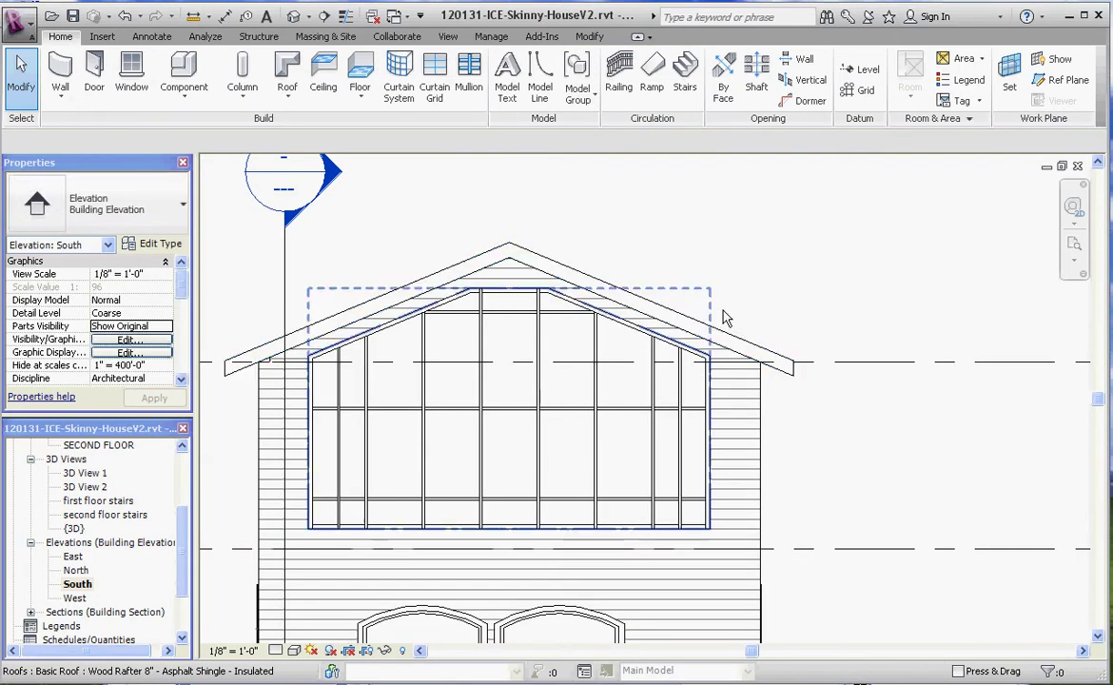
pyautogui.scroll(3, 412, 481)
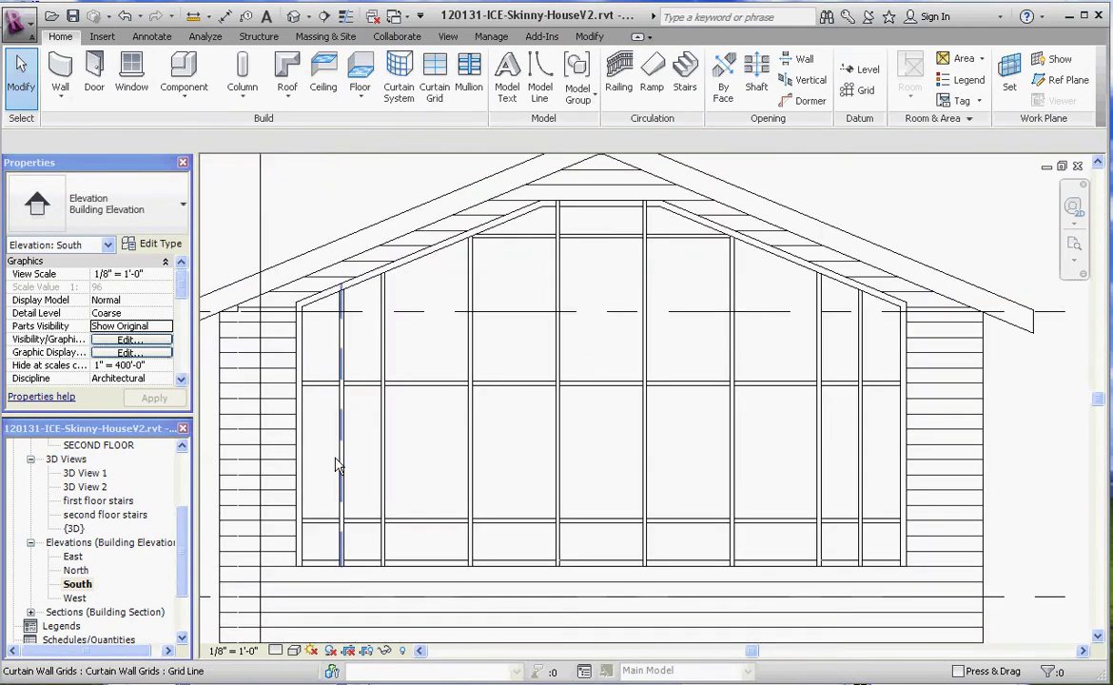
pyautogui.scroll(2, 351, 438)
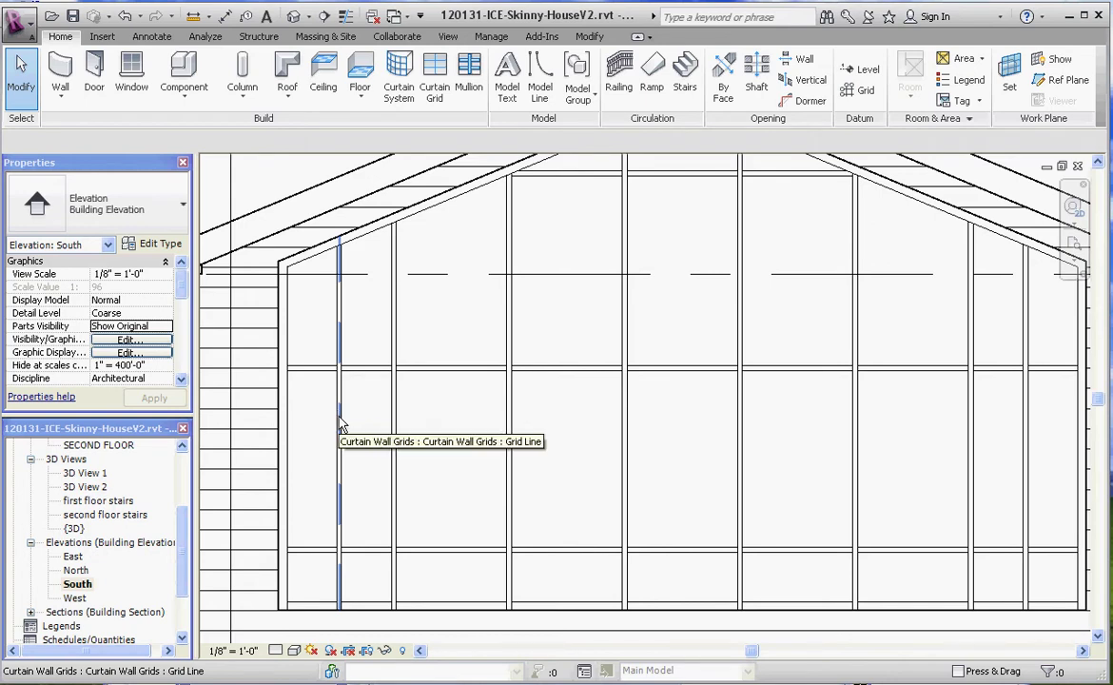
pyautogui.click(340, 425)
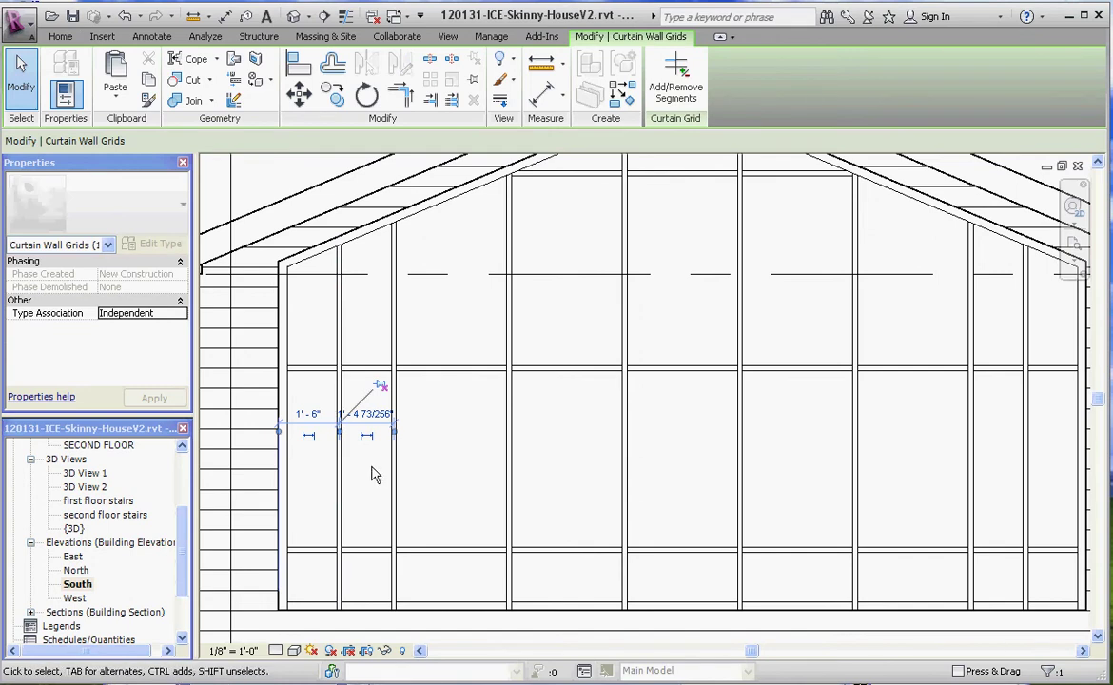
pyautogui.click(373, 466)
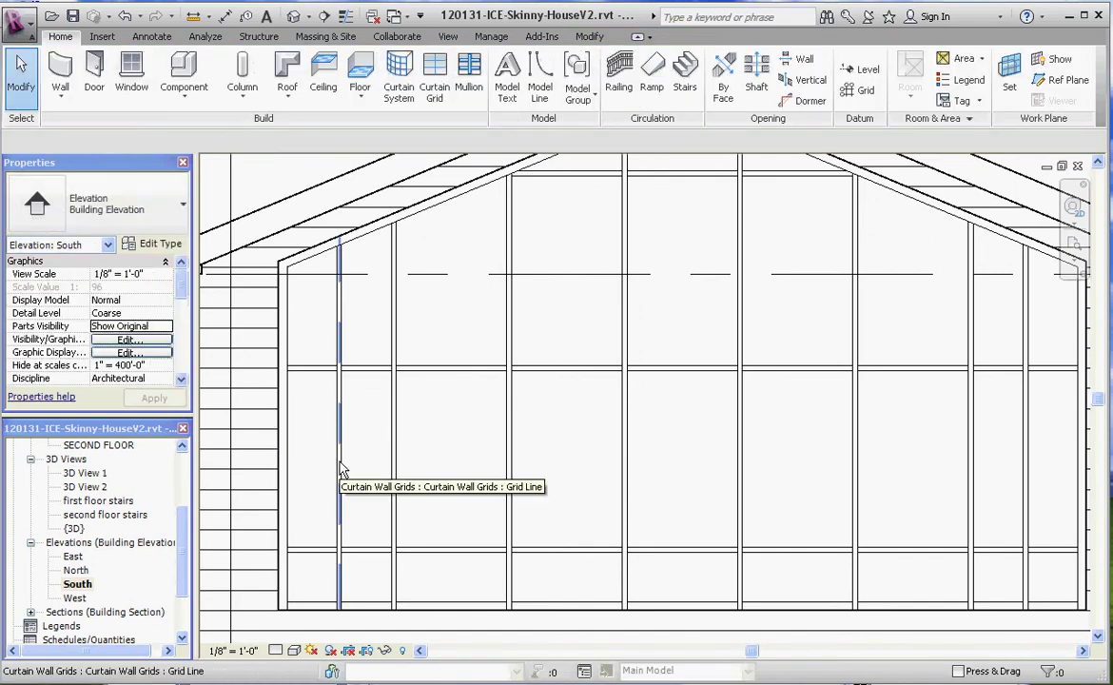
pyautogui.press('Tab')
pyautogui.press('Tab')
pyautogui.press('Tab')
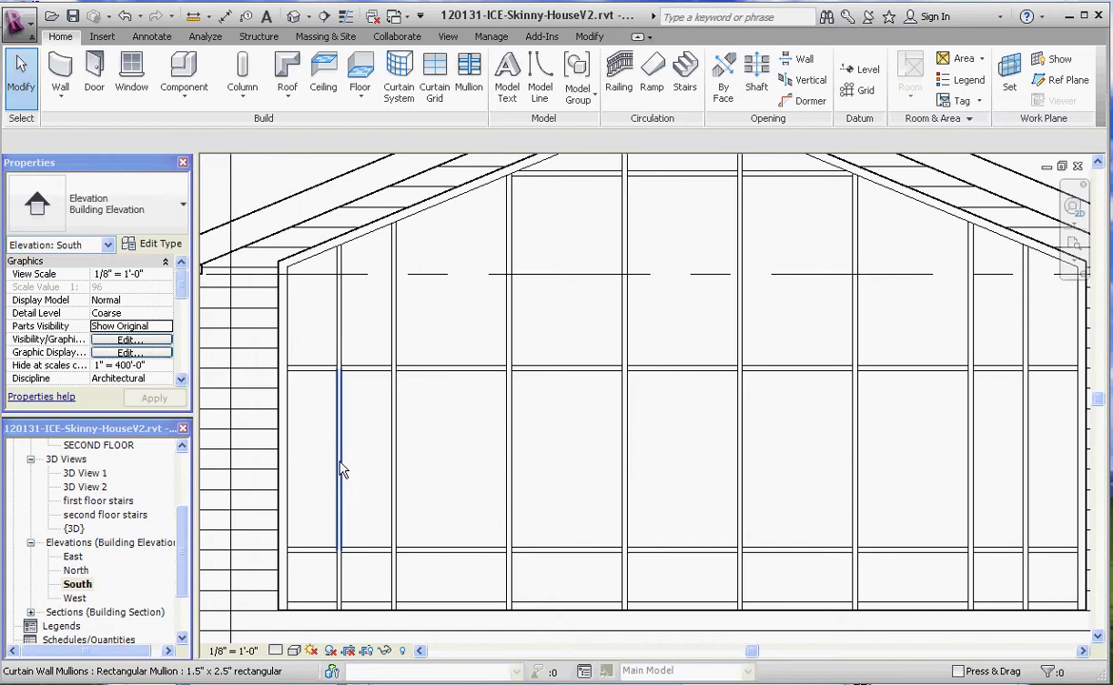
pyautogui.click(341, 442)
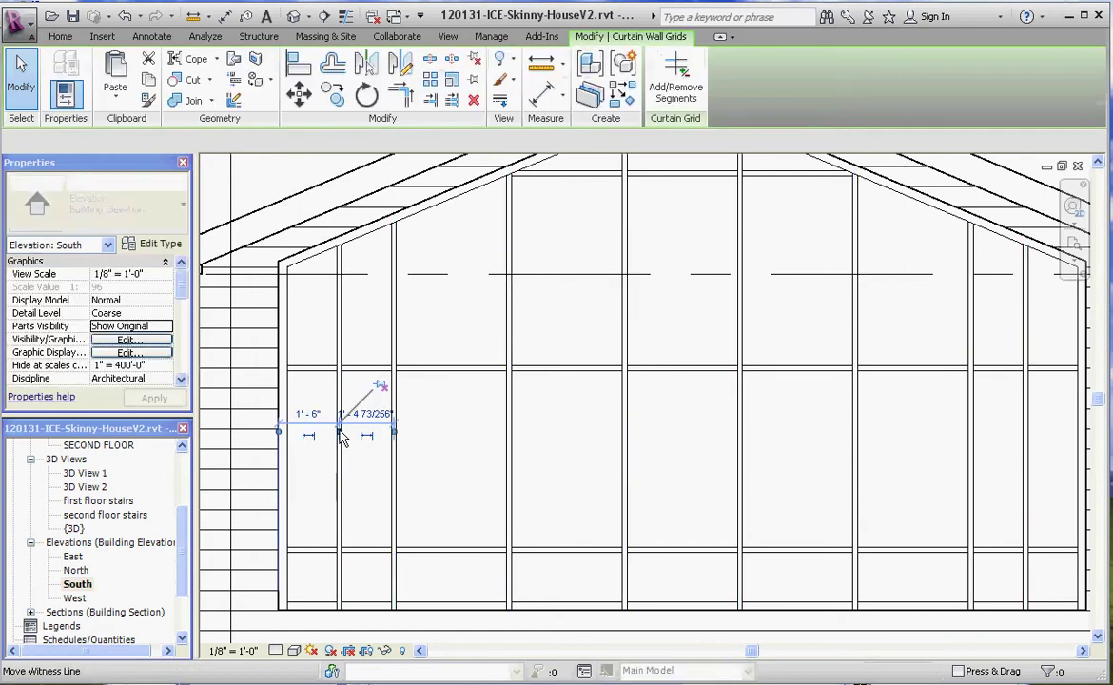
pyautogui.click(675, 76)
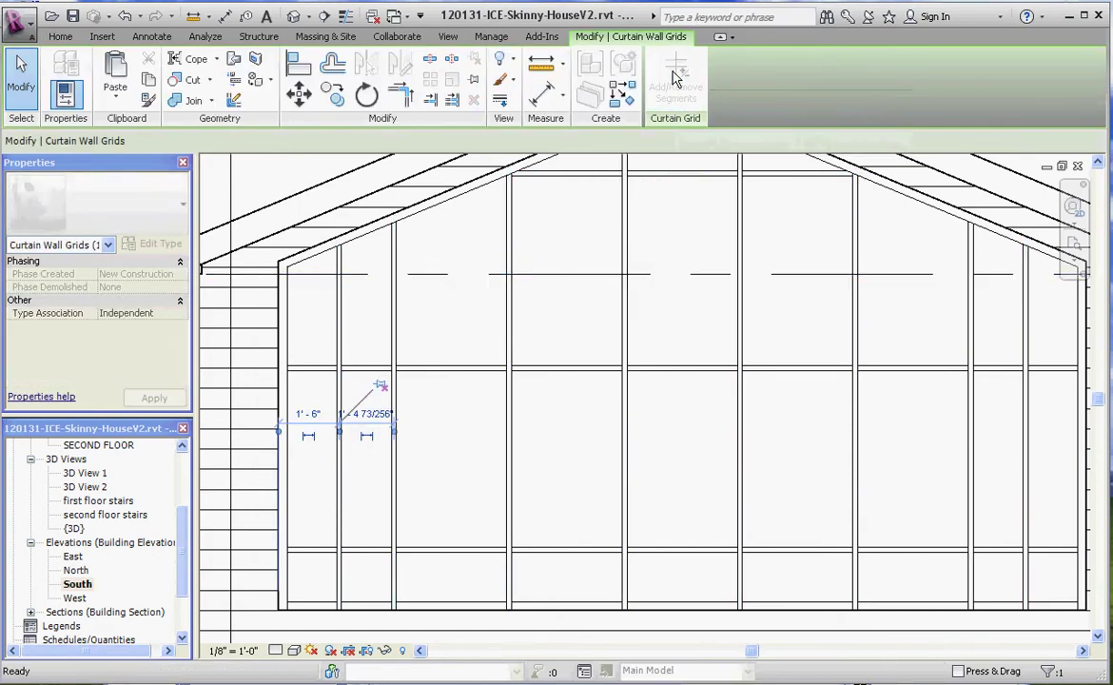
pyautogui.click(343, 509)
pyautogui.click(342, 509)
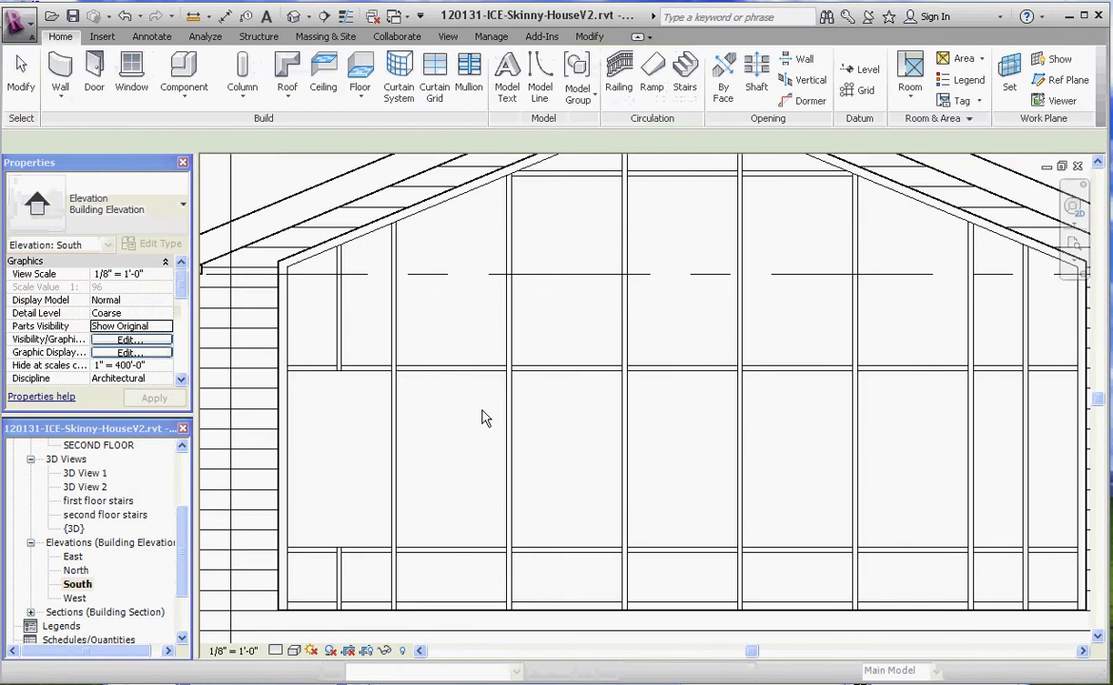
# Delete the middle segment of the right vertical grid line with Add/Remove Segments
pyautogui.scroll(-5, 353, 383)
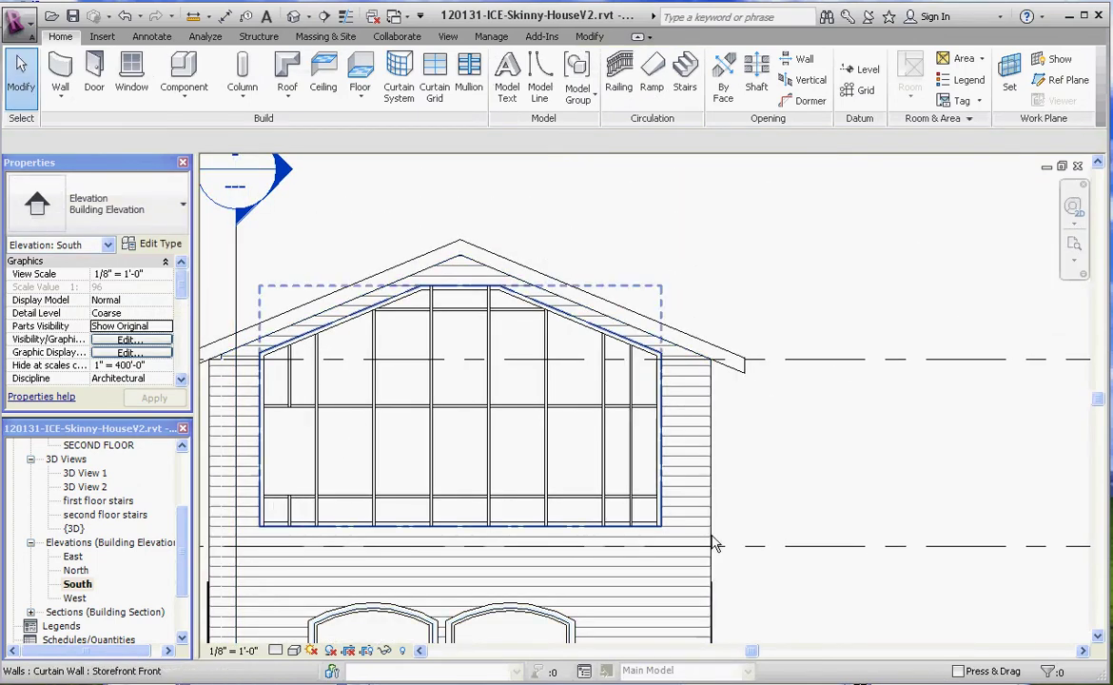
pyautogui.scroll(2, 667, 476)
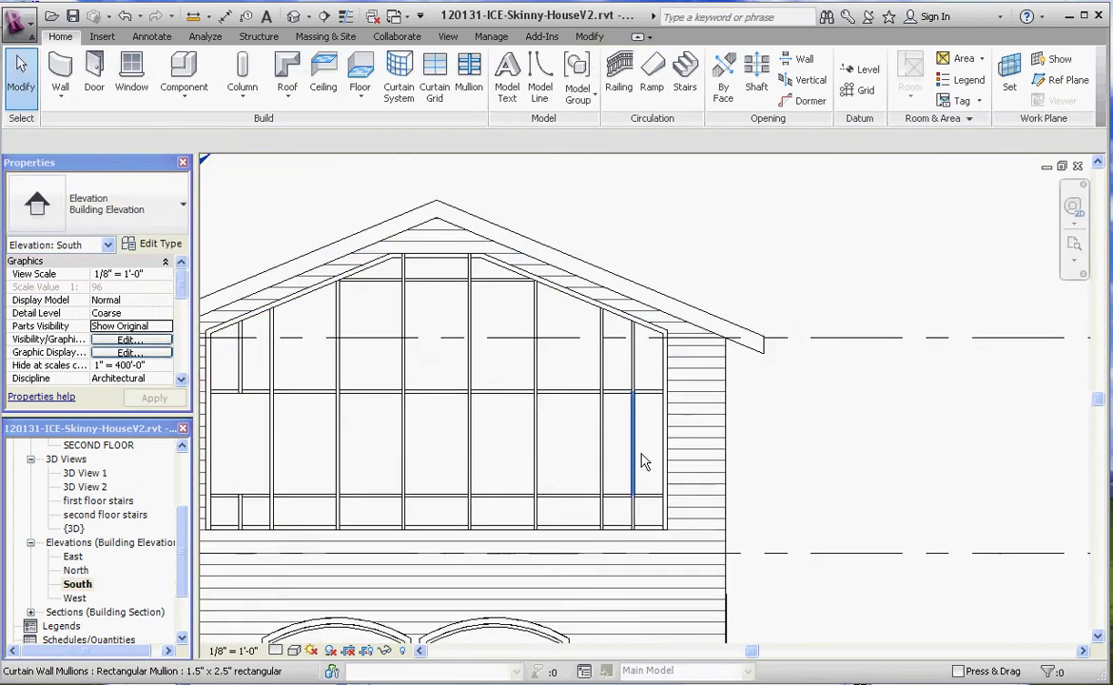
pyautogui.scroll(2, 642, 462)
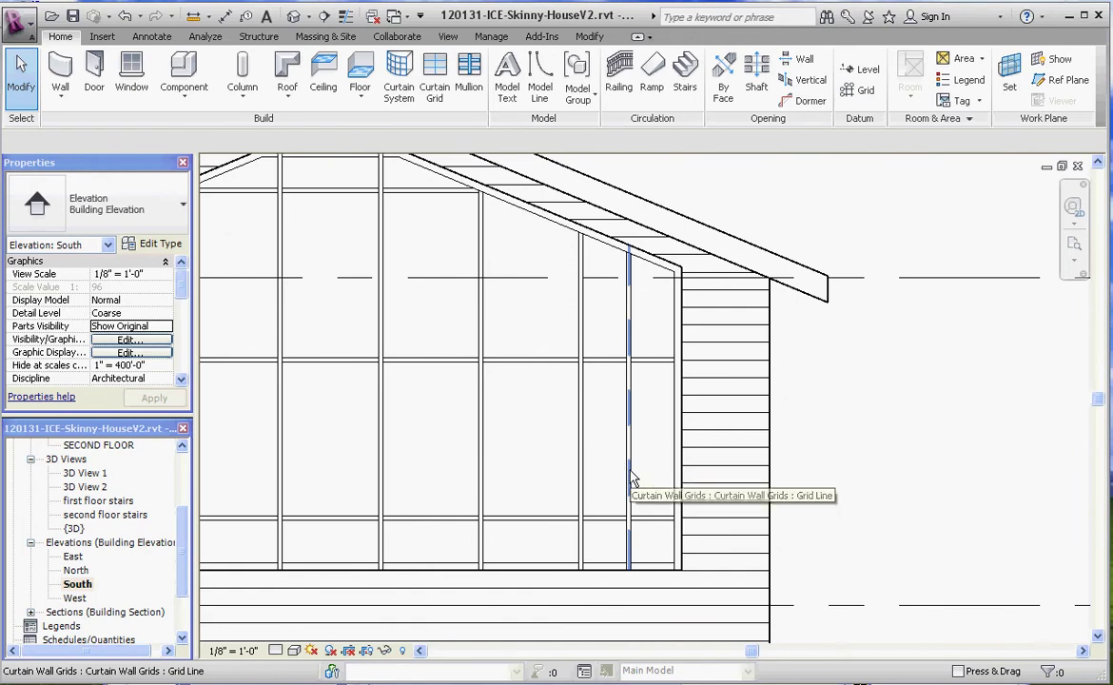
pyautogui.click(633, 478)
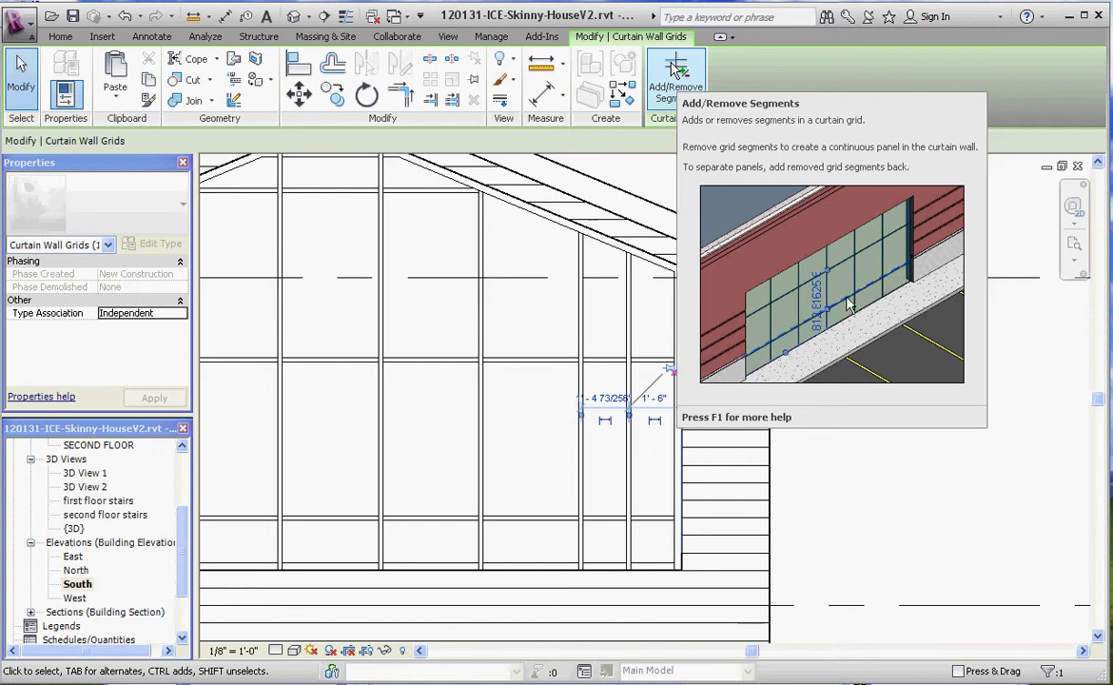
pyautogui.click(673, 70)
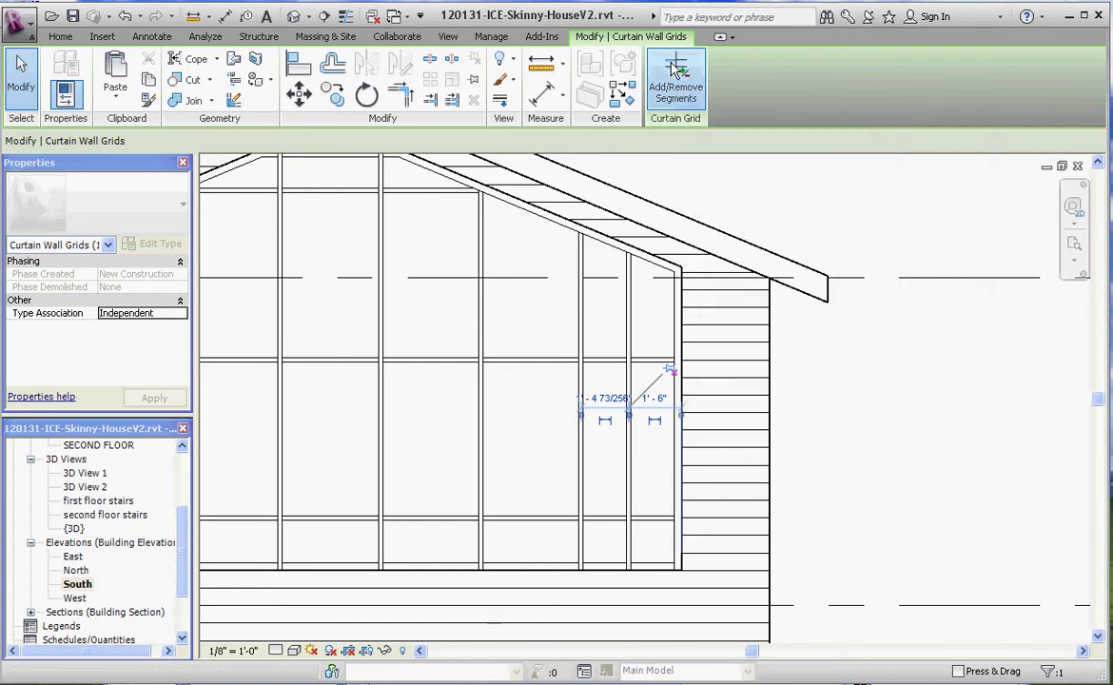
pyautogui.click(633, 482)
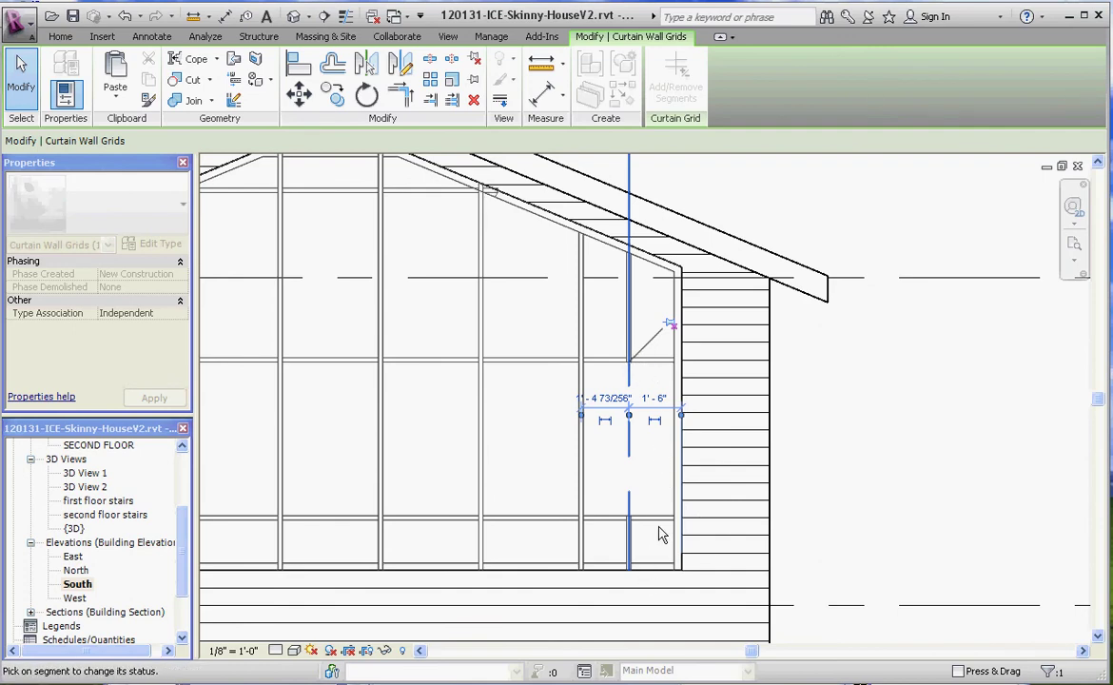
pyautogui.scroll(-2, 646, 497)
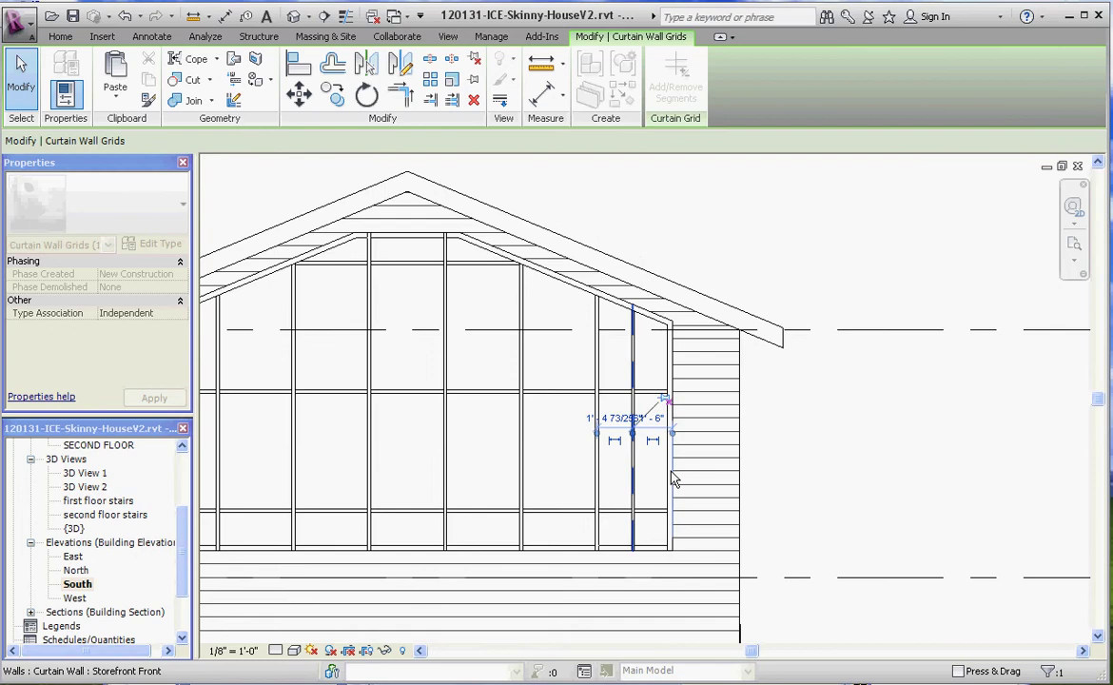
pyautogui.click(637, 488)
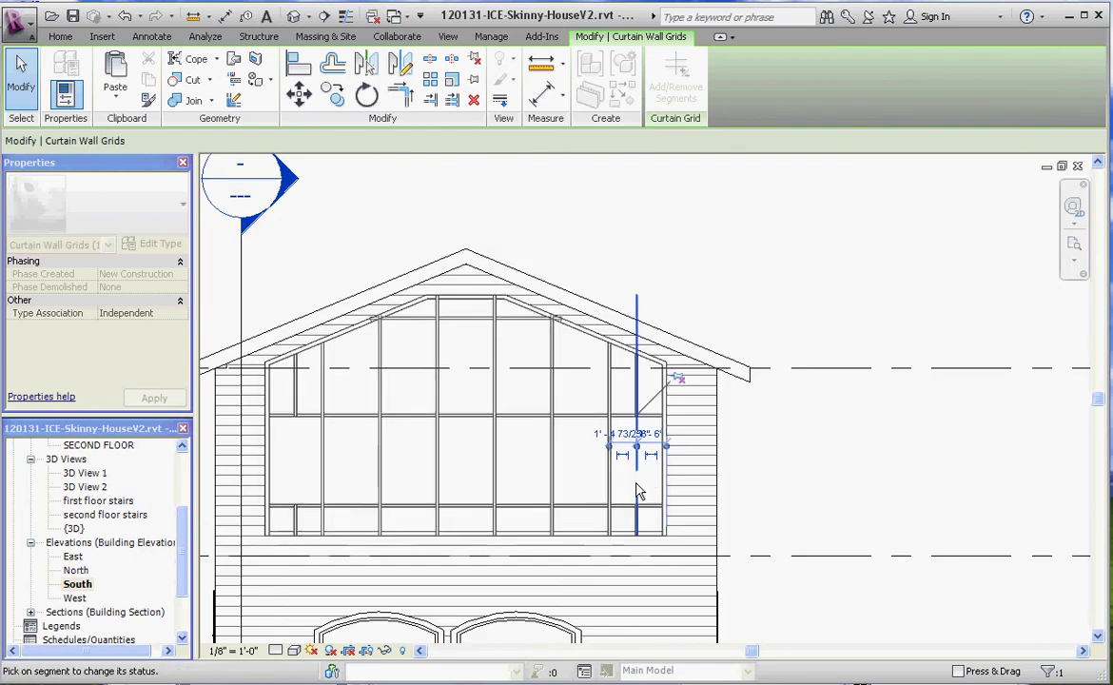
# Cut the top horizontal grid line's centre segment so the middle panel reaches the peak
pyautogui.press('Escape')
pyautogui.click(744, 412)
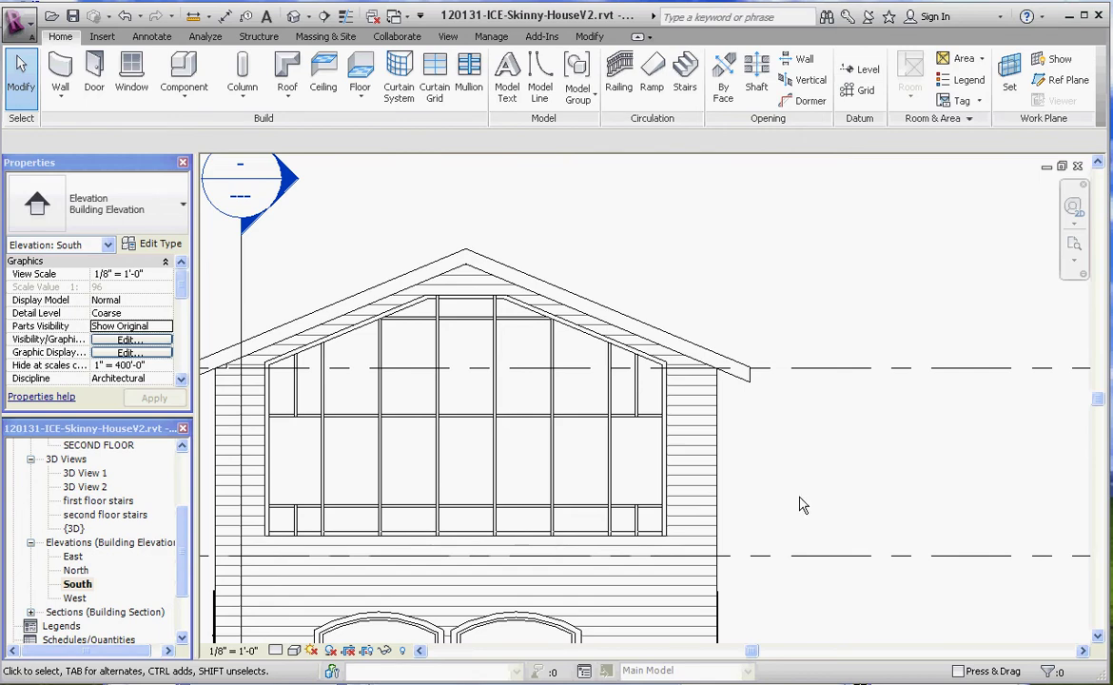
pyautogui.scroll(3, 517, 379)
pyautogui.scroll(1, 512, 353)
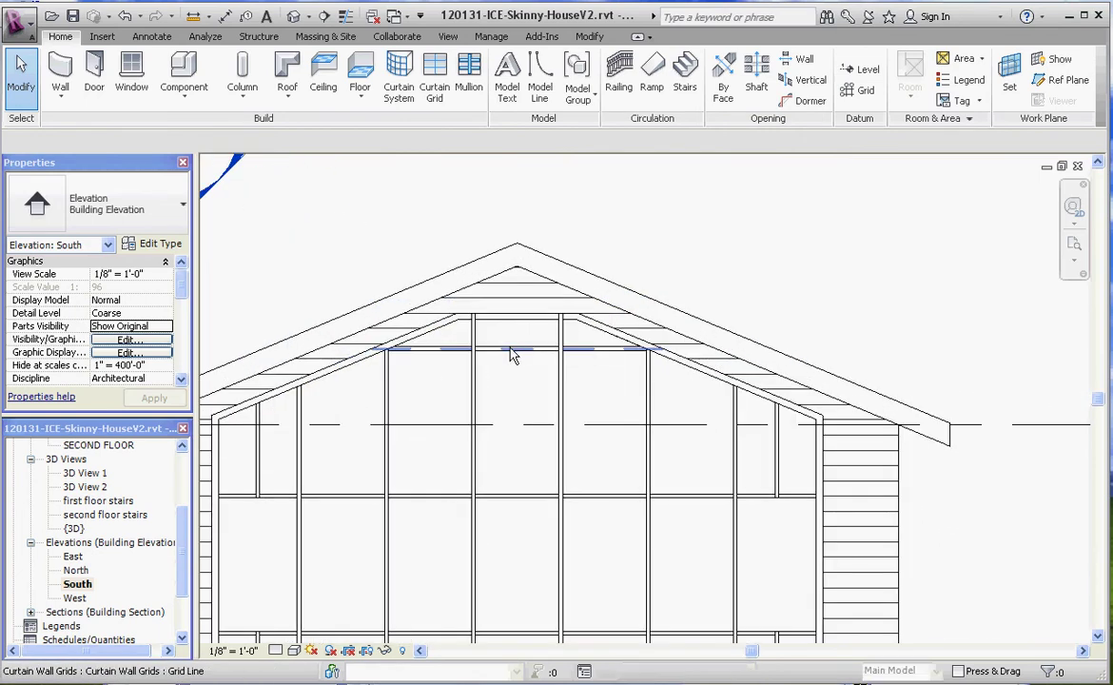
pyautogui.click(516, 319)
pyautogui.click(676, 78)
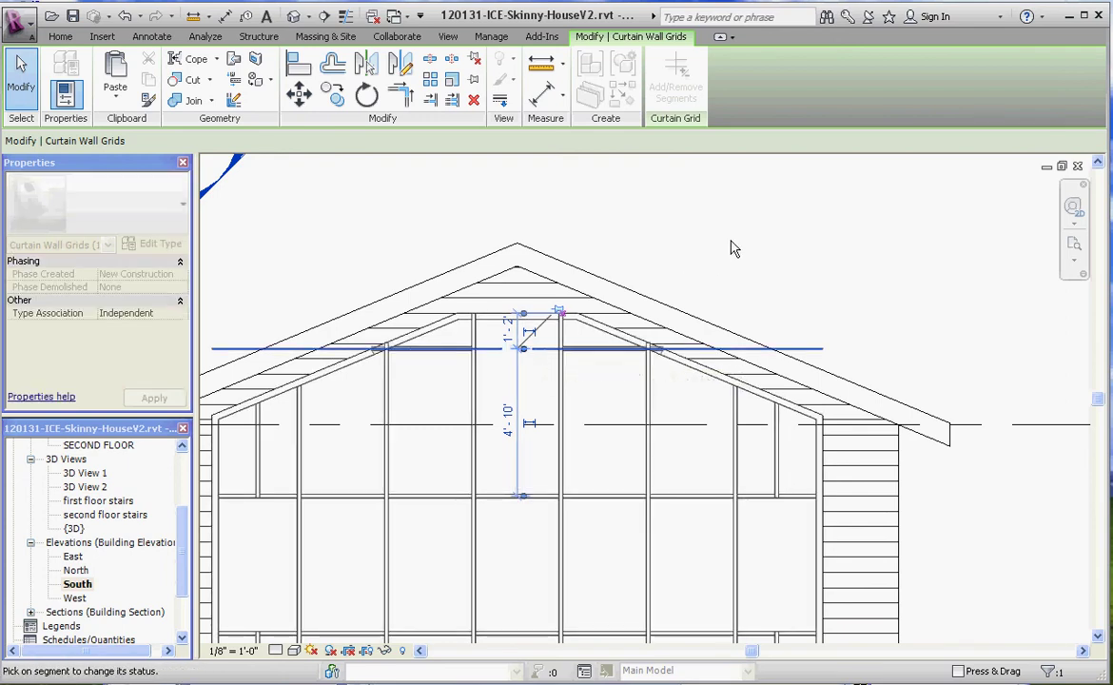
pyautogui.press('Escape')
pyautogui.press('Escape')
pyautogui.scroll(-2, 665, 276)
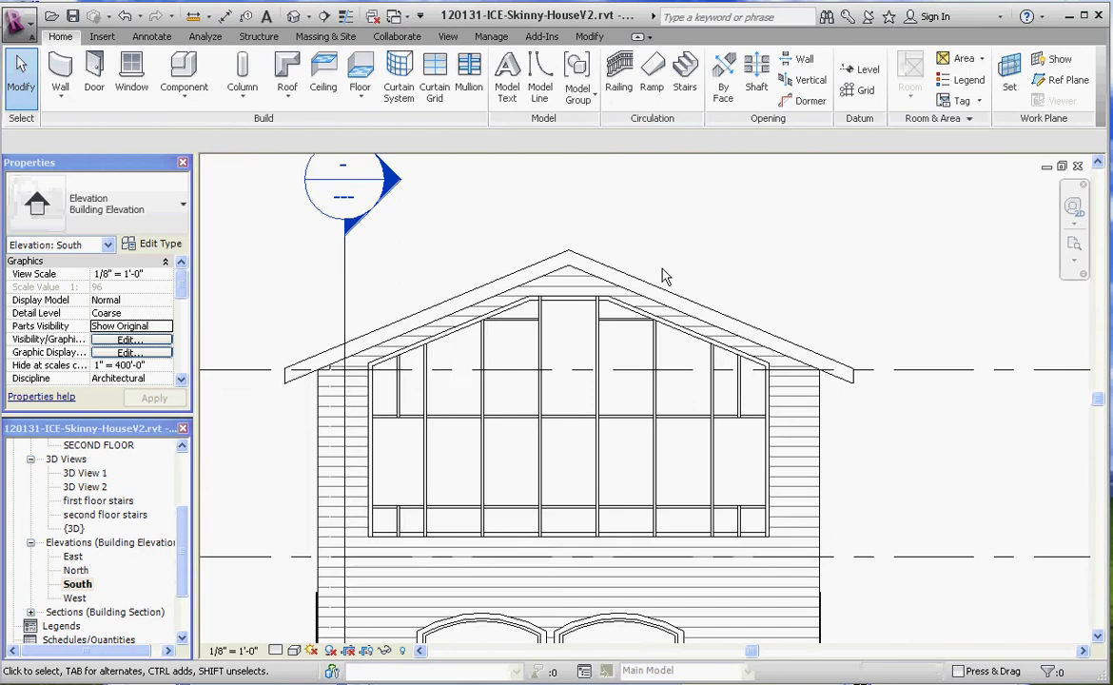
pyautogui.scroll(-1, 666, 276)
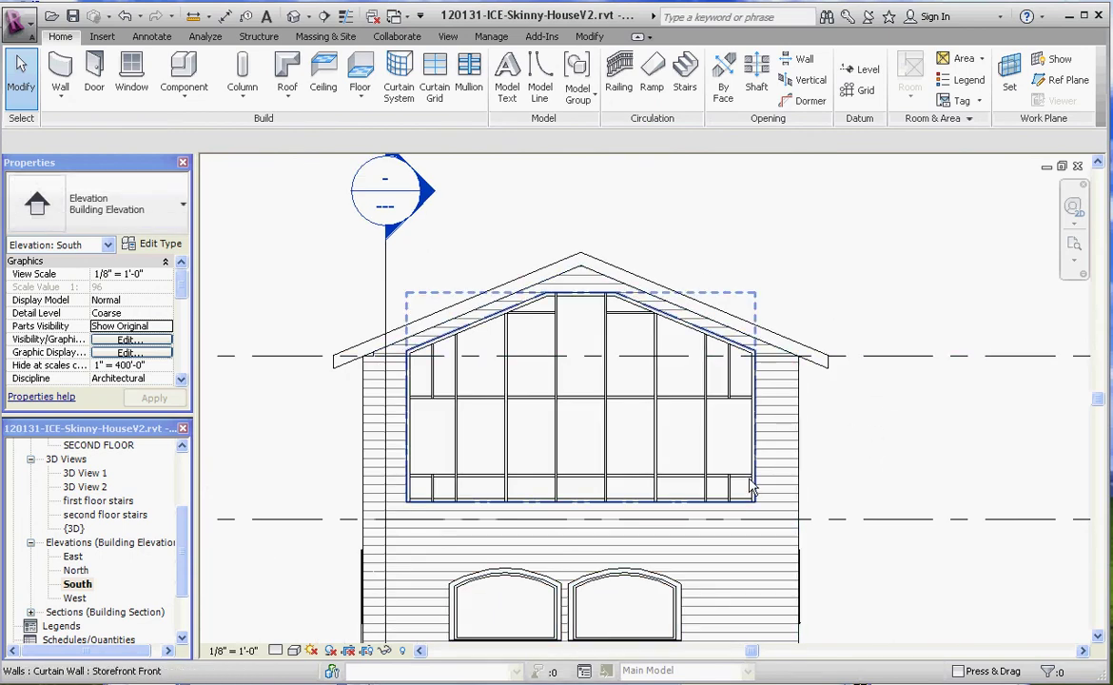
# Open 3D View 2 and raise its crop region's top edge to include the roof peak
pyautogui.doubleClick(90, 486)
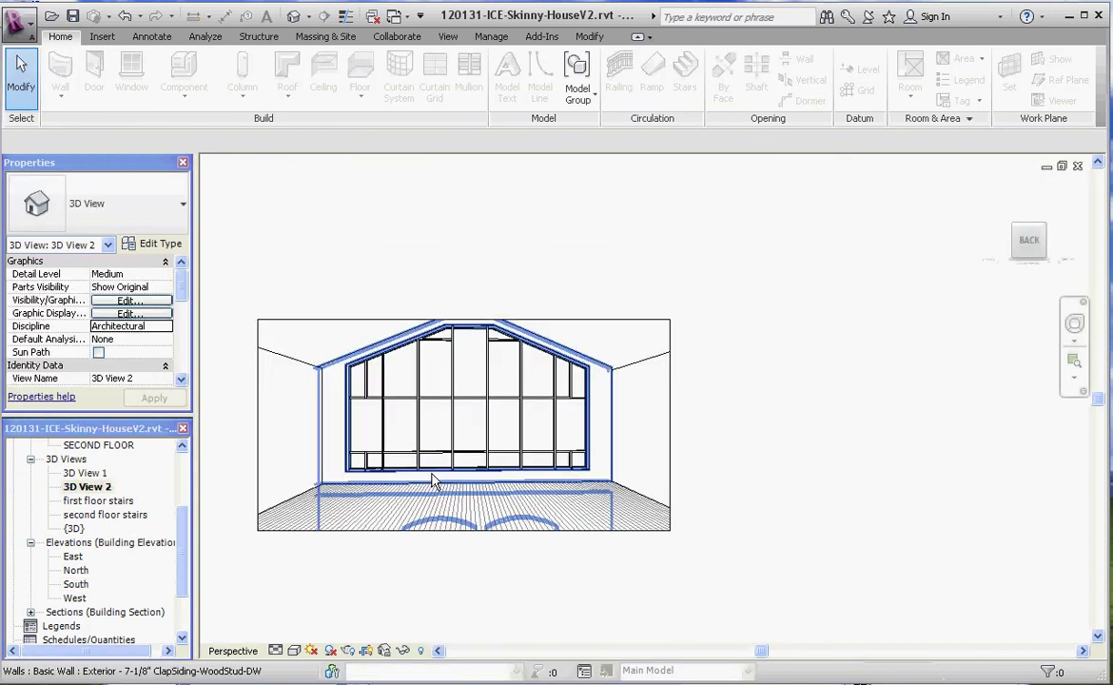
pyautogui.click(465, 320)
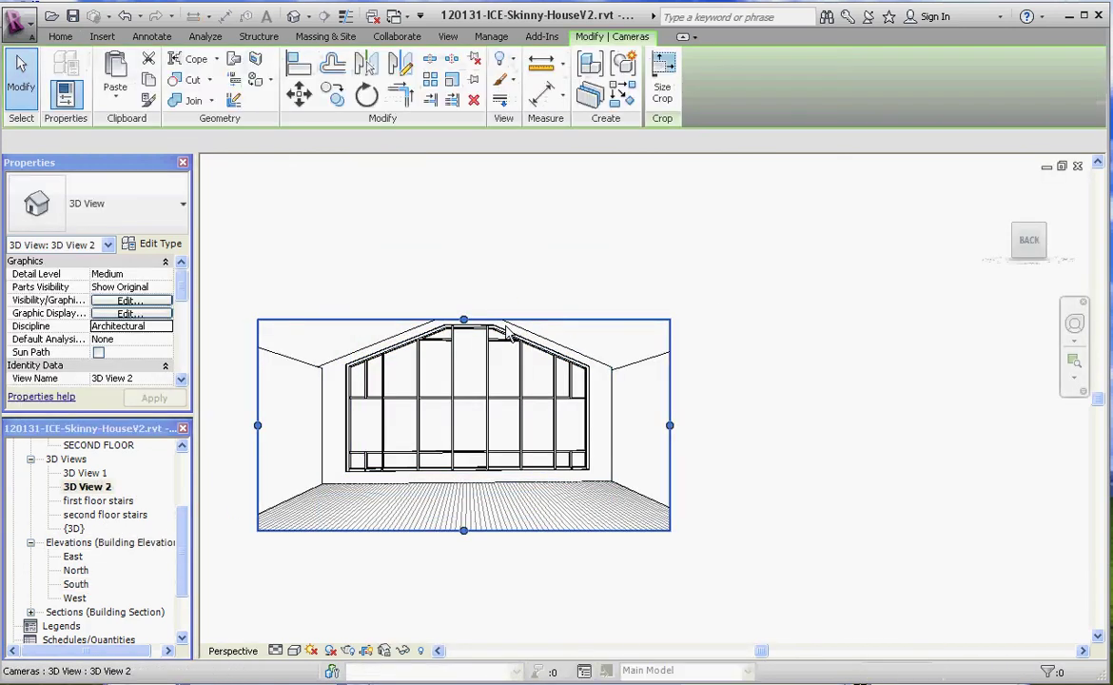
pyautogui.moveTo(464, 320); pyautogui.dragTo(473, 284)
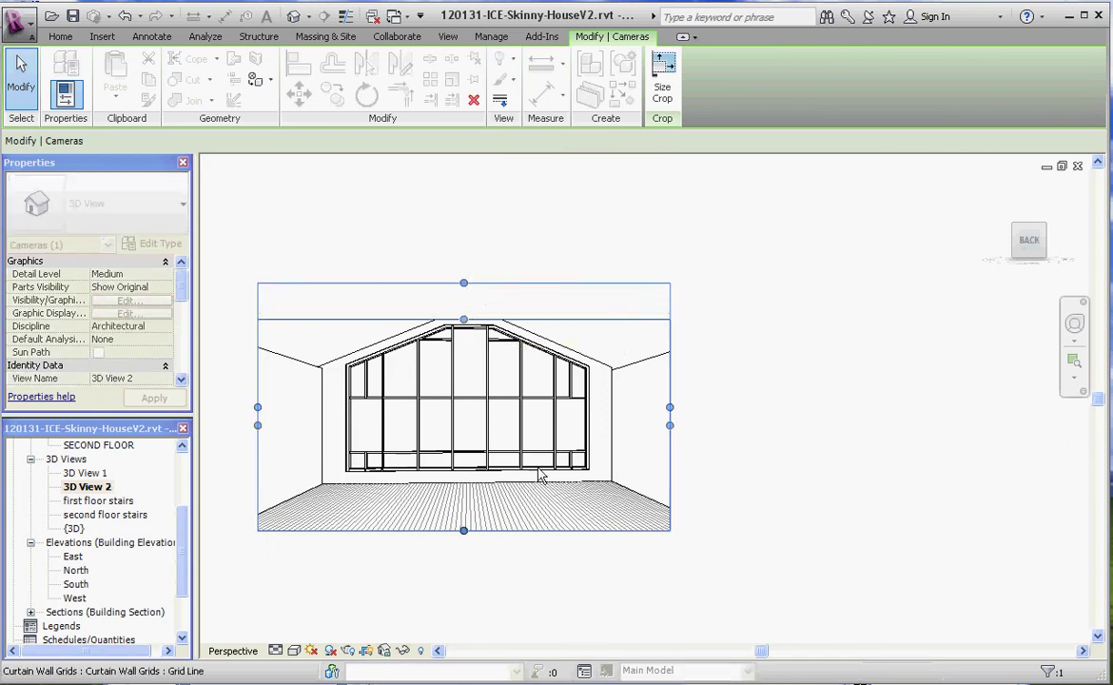
pyautogui.scroll(4, 487, 404)
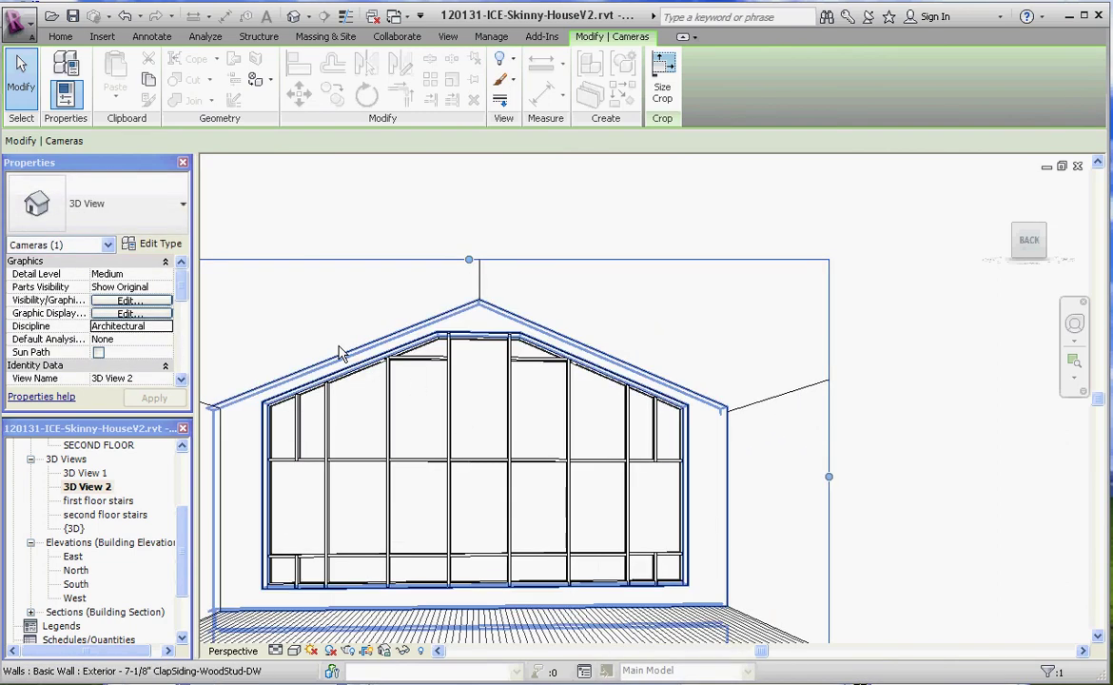